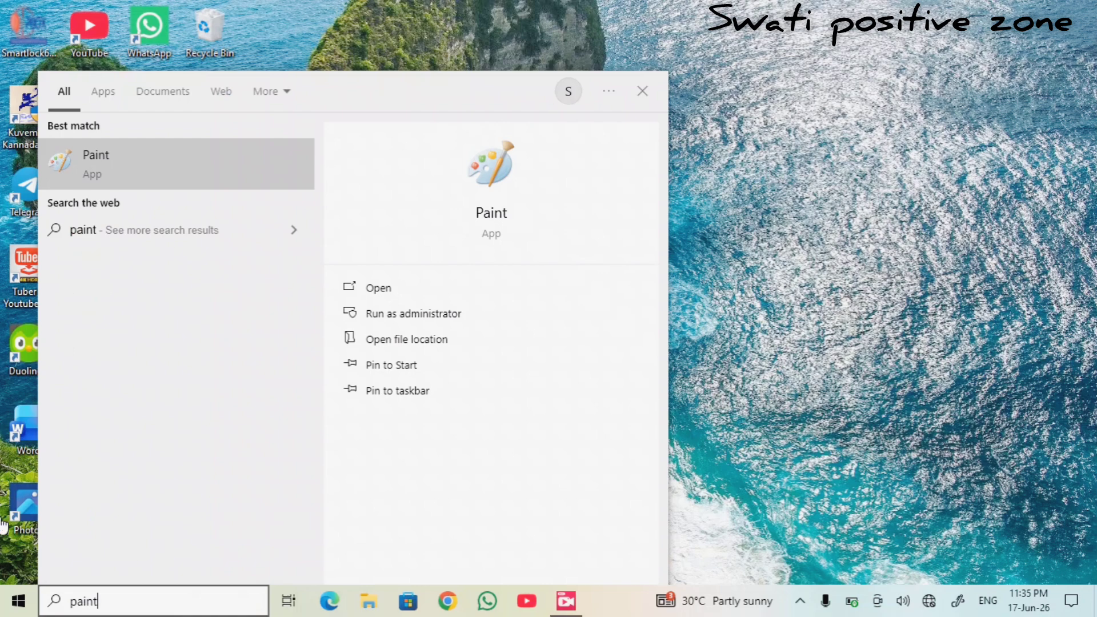
# Step: Open the Paint app and look through its available shapes
pyautogui.click(217, 151)
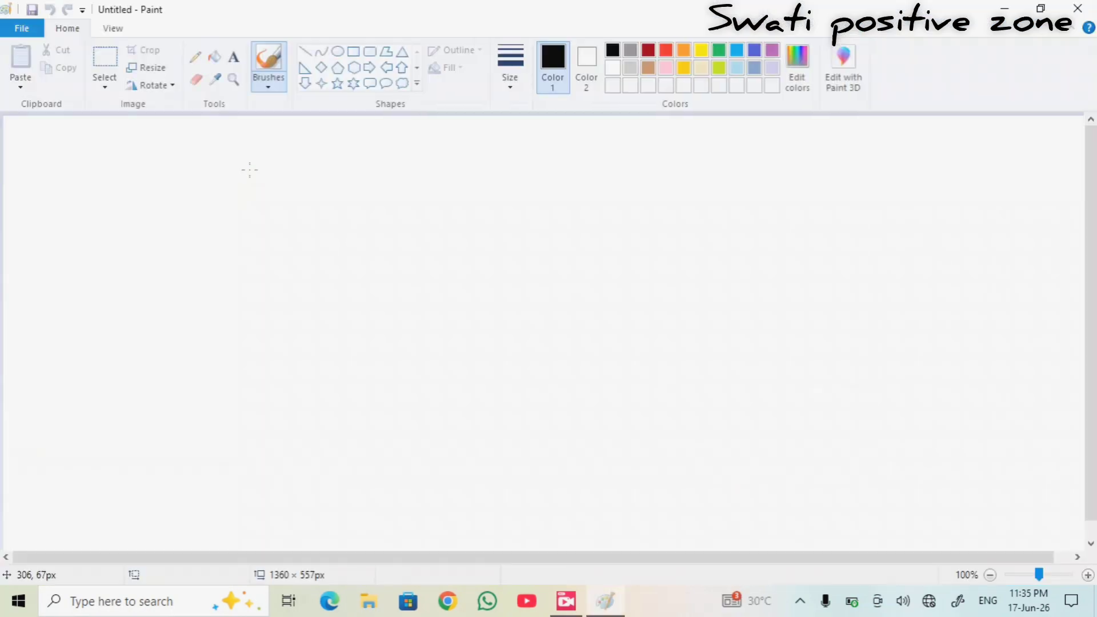
pyautogui.click(116, 30)
pyautogui.click(69, 30)
pyautogui.click(417, 85)
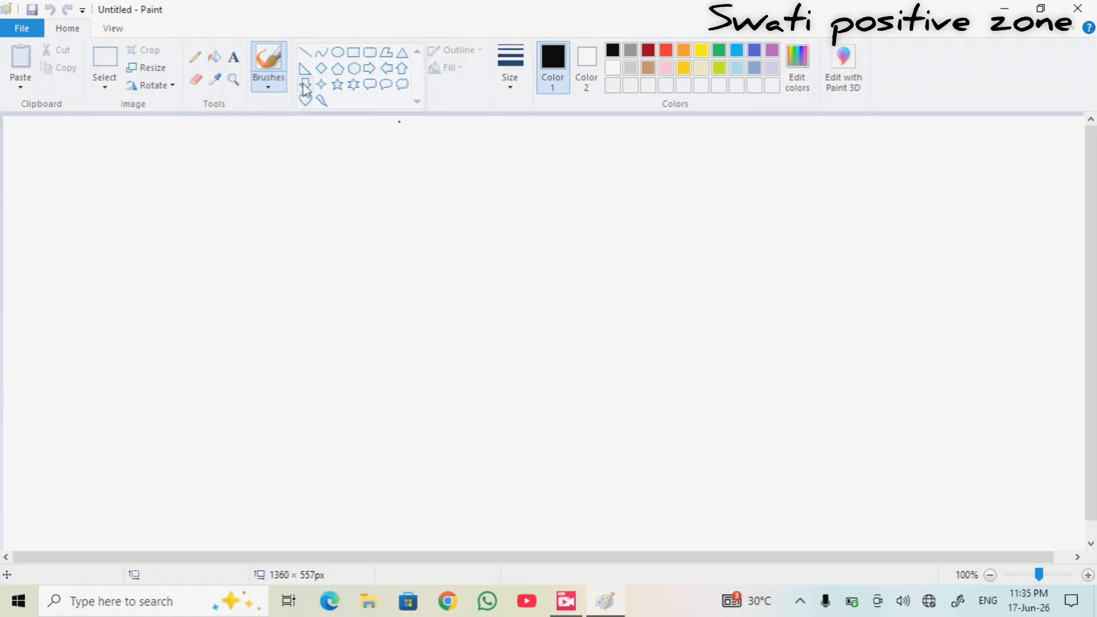
# Step: Draw a black rectangle outline about 596 × 228 px in the canvas's upper-left area and shift it slightly left
pyautogui.click(353, 52)
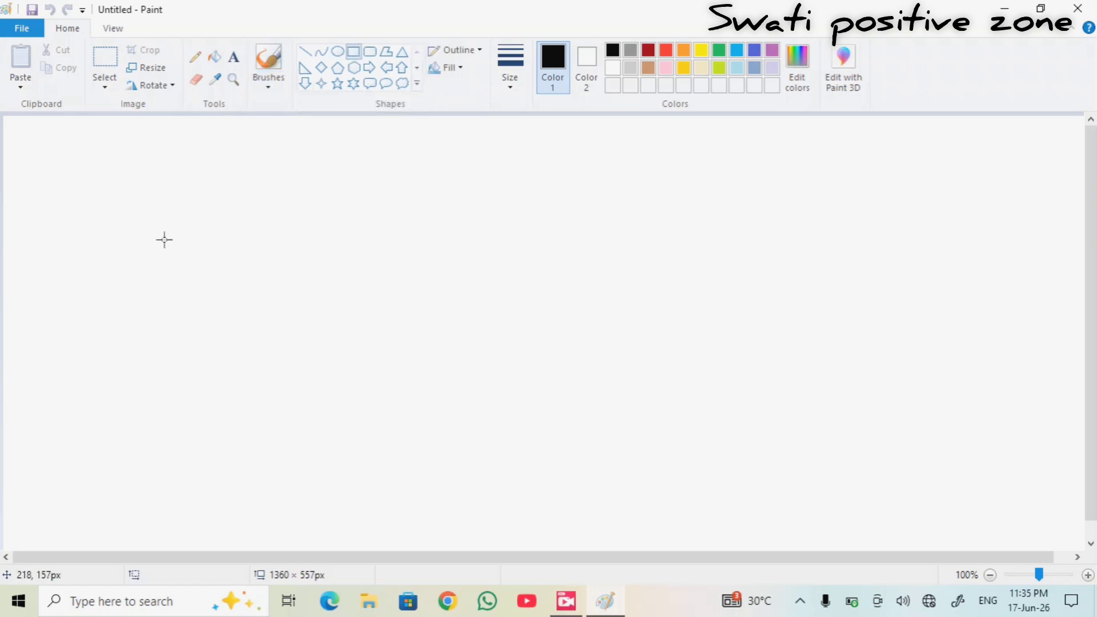
pyautogui.moveTo(57, 153)
pyautogui.mouseDown()
pyautogui.moveTo(234, 221)
pyautogui.moveTo(465, 340)
pyautogui.moveTo(571, 335)
pyautogui.moveTo(536, 337)
pyautogui.mouseUp()
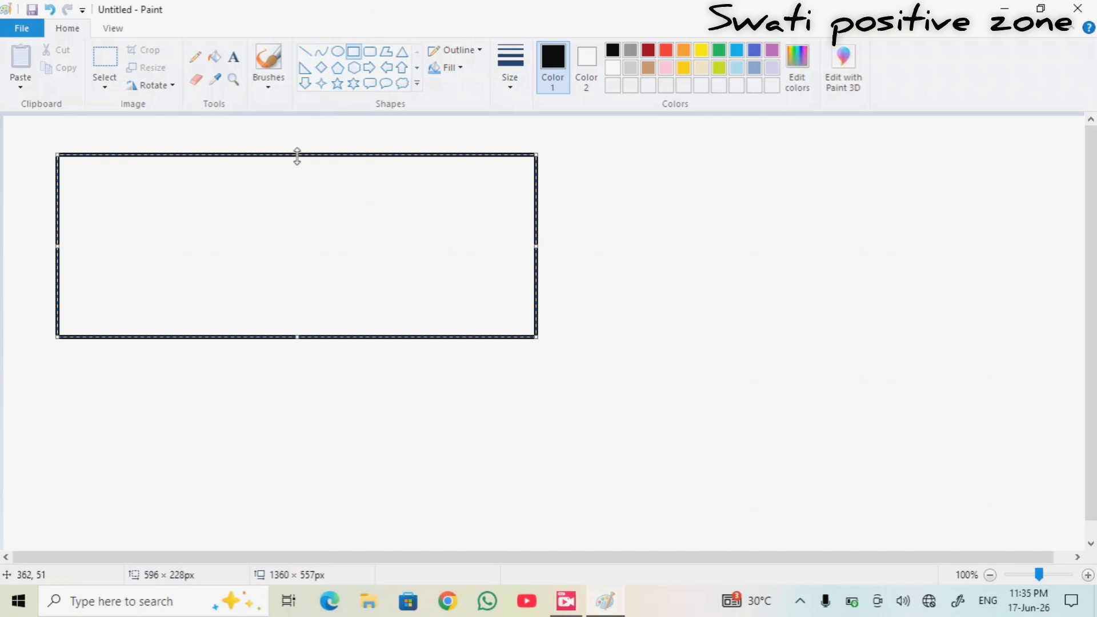
pyautogui.moveTo(251, 246); pyautogui.dragTo(222, 276)
pyautogui.moveTo(282, 257); pyautogui.dragTo(314, 178)
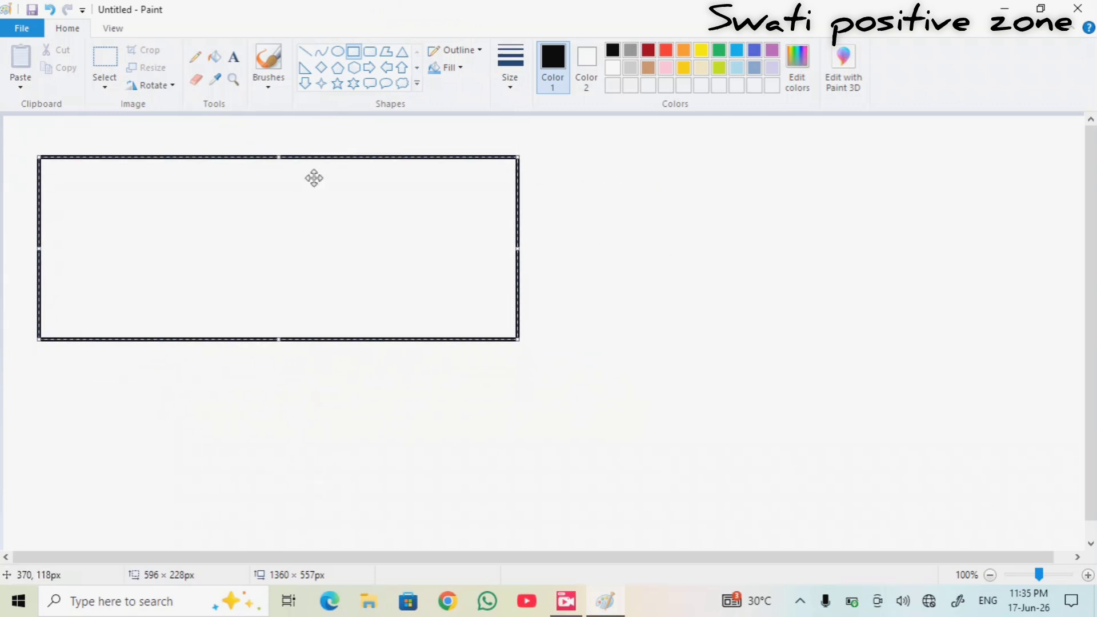
# Step: Draw a door rectangle about 59 × 112 px at the large rectangle's bottom edge and move it closer to the left side
pyautogui.click(369, 69)
pyautogui.click(353, 53)
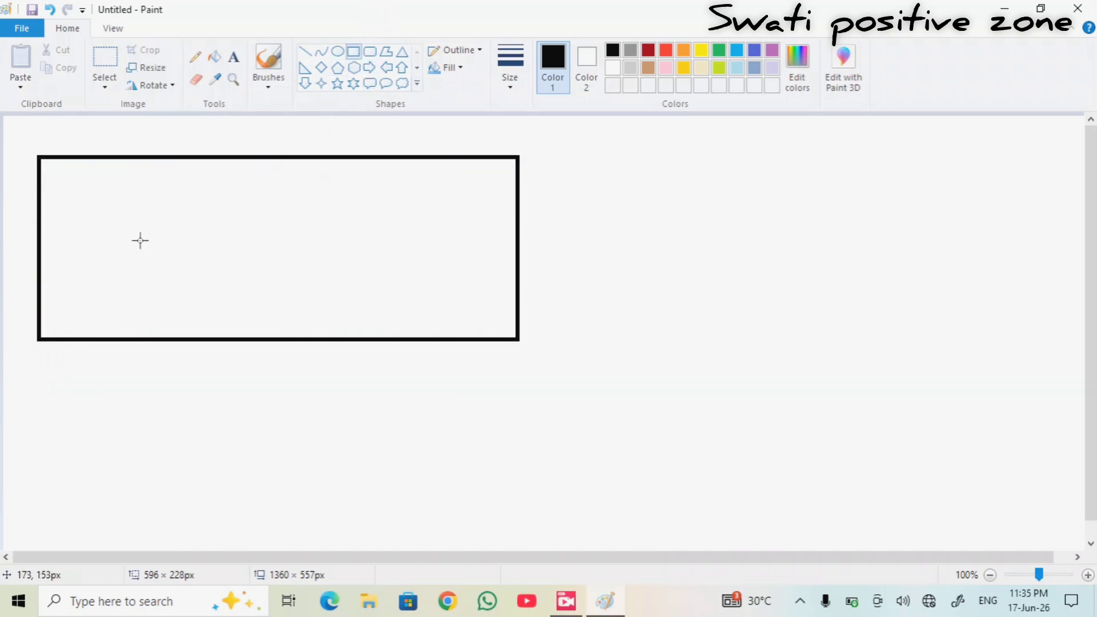
pyautogui.moveTo(117, 251); pyautogui.dragTo(165, 341)
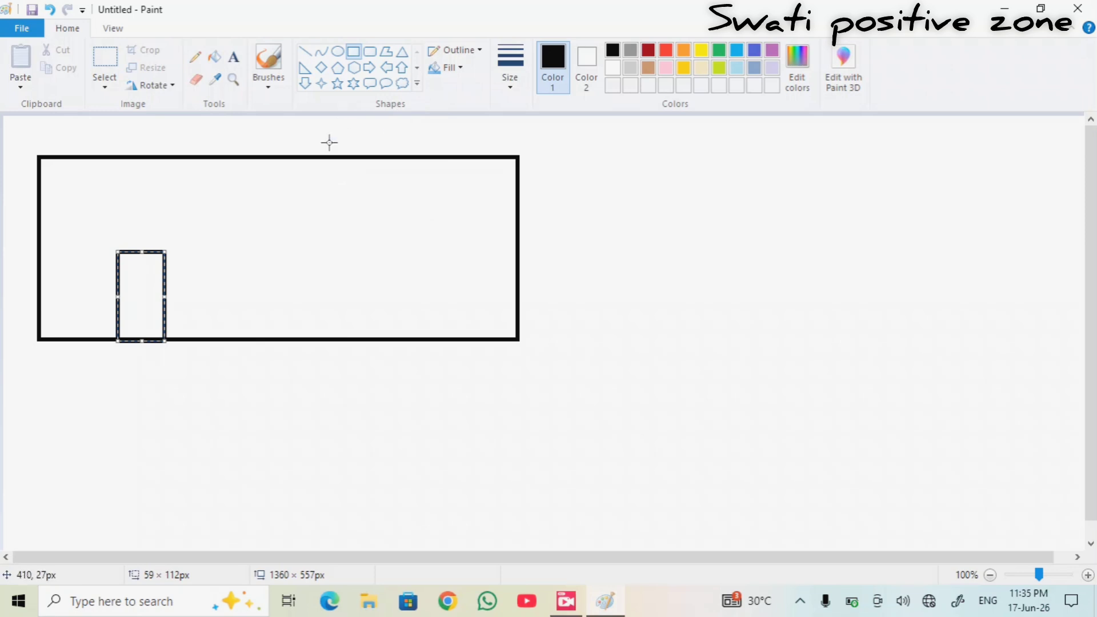
pyautogui.moveTo(147, 271); pyautogui.dragTo(120, 271)
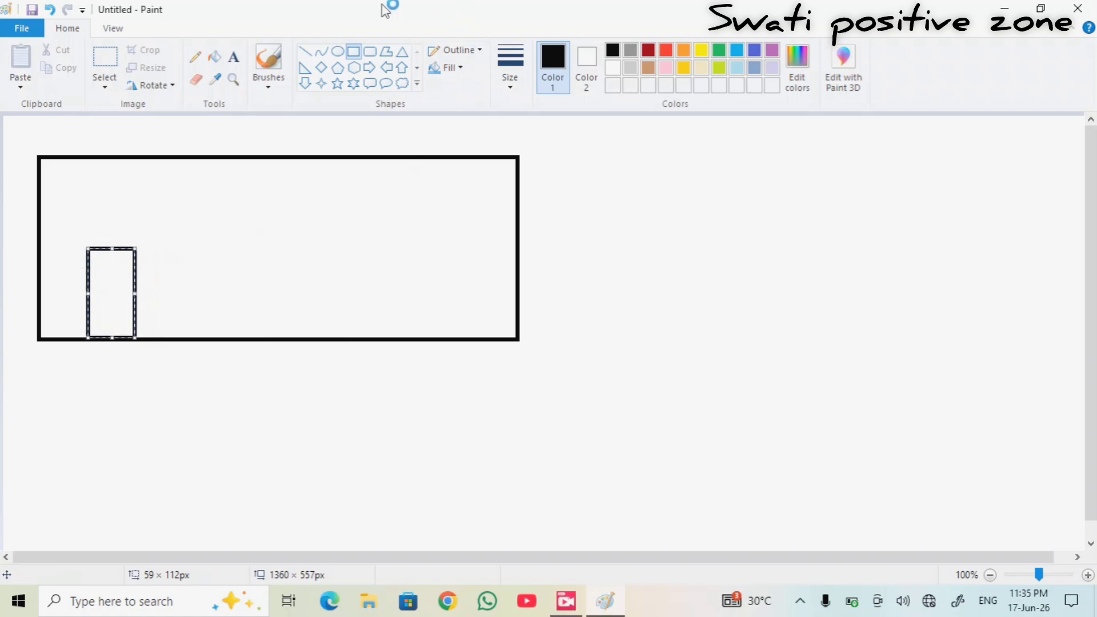
# Step: Draw a pentagon about 62 × 52 px inside the large rectangle and move it close to the door's right side
pyautogui.click(337, 68)
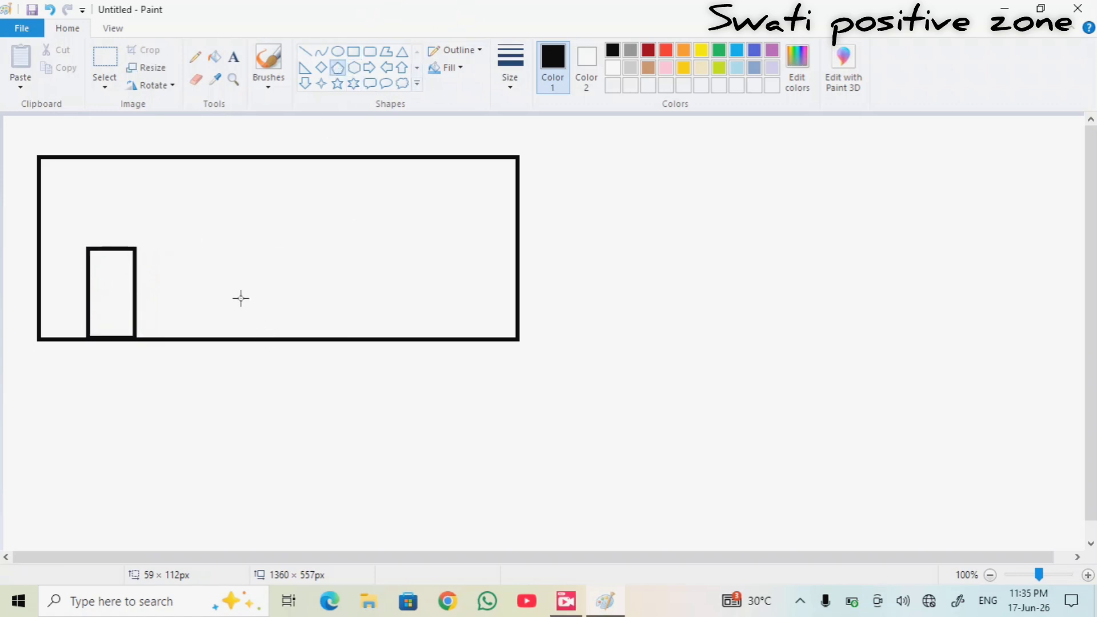
pyautogui.moveTo(195, 243); pyautogui.dragTo(242, 285)
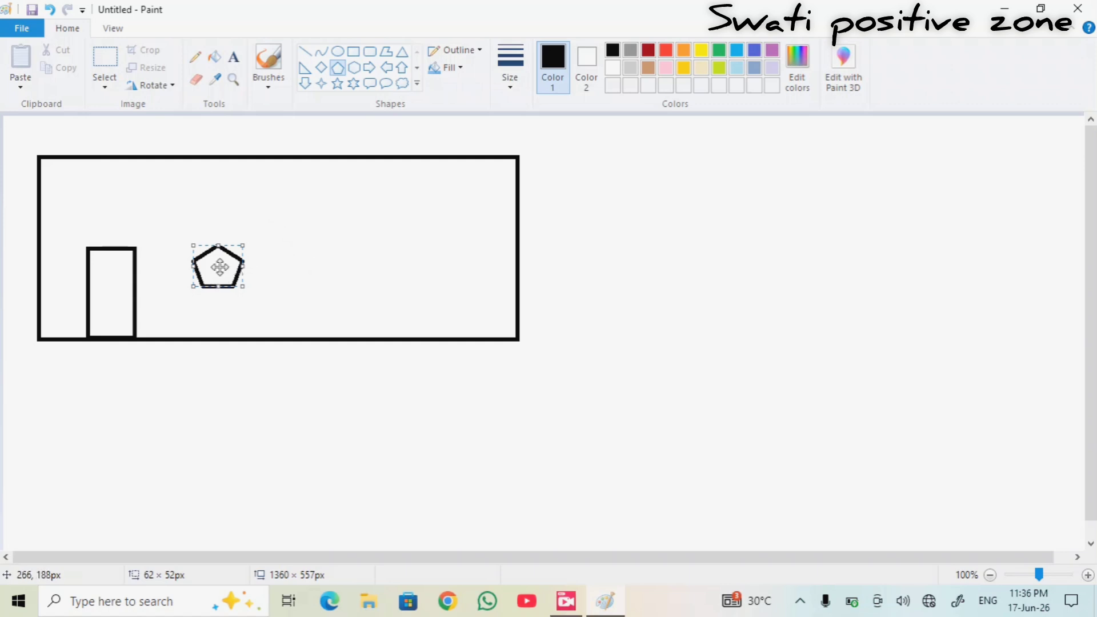
pyautogui.moveTo(217, 265); pyautogui.dragTo(191, 274)
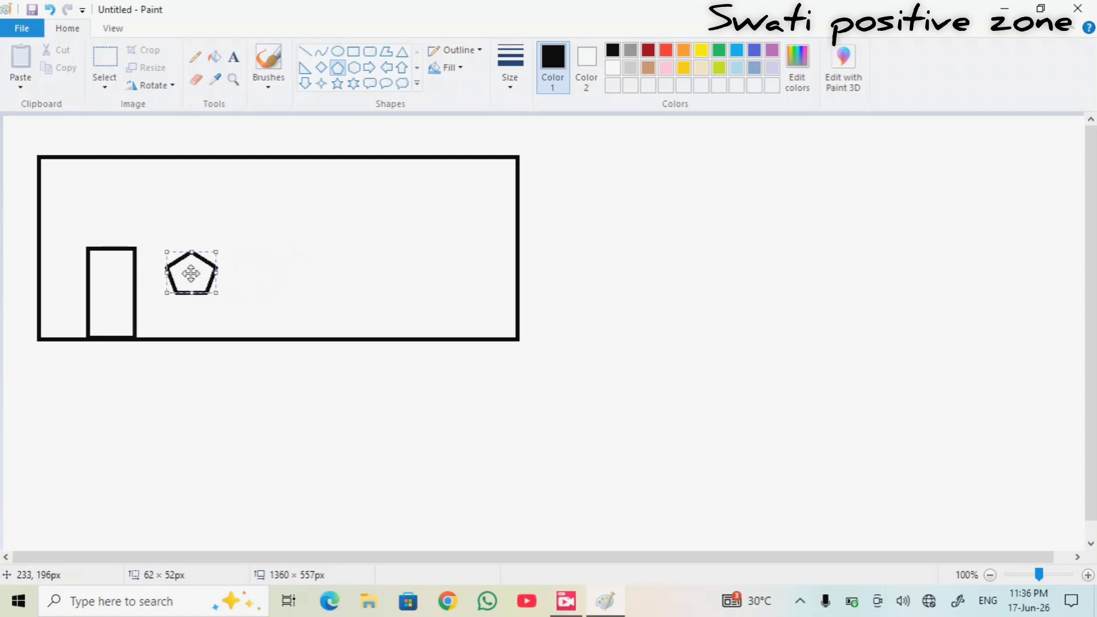
# Step: Draw a six-point star about 168 × 154 px right of the large rectangle and a cloud callout about 177 × 186 px beside it
pyautogui.click(354, 84)
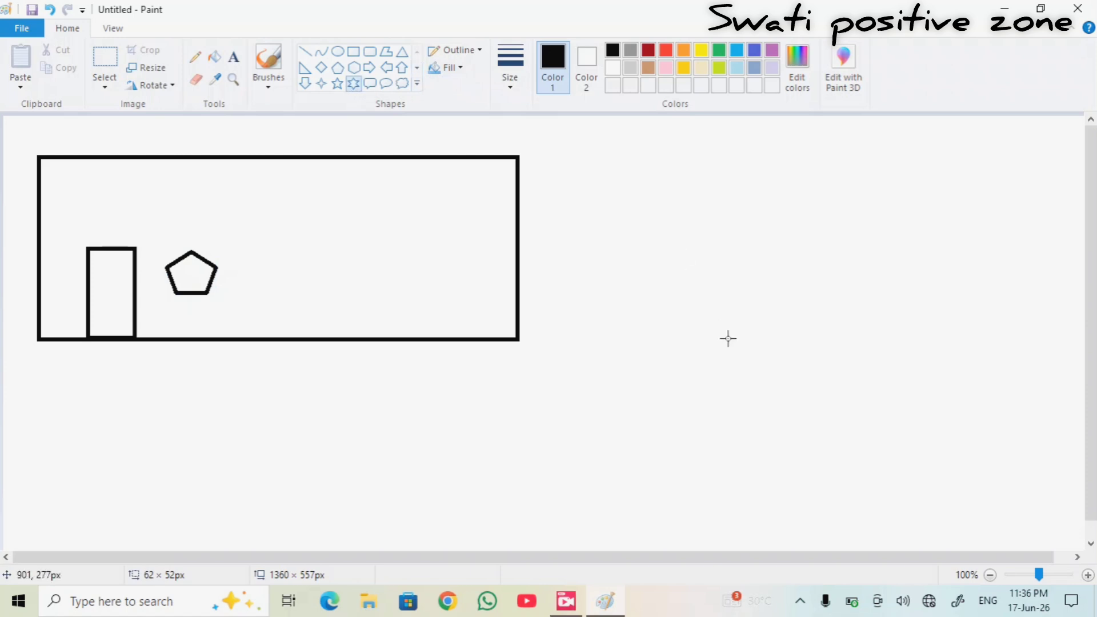
pyautogui.moveTo(619, 164); pyautogui.dragTo(754, 286)
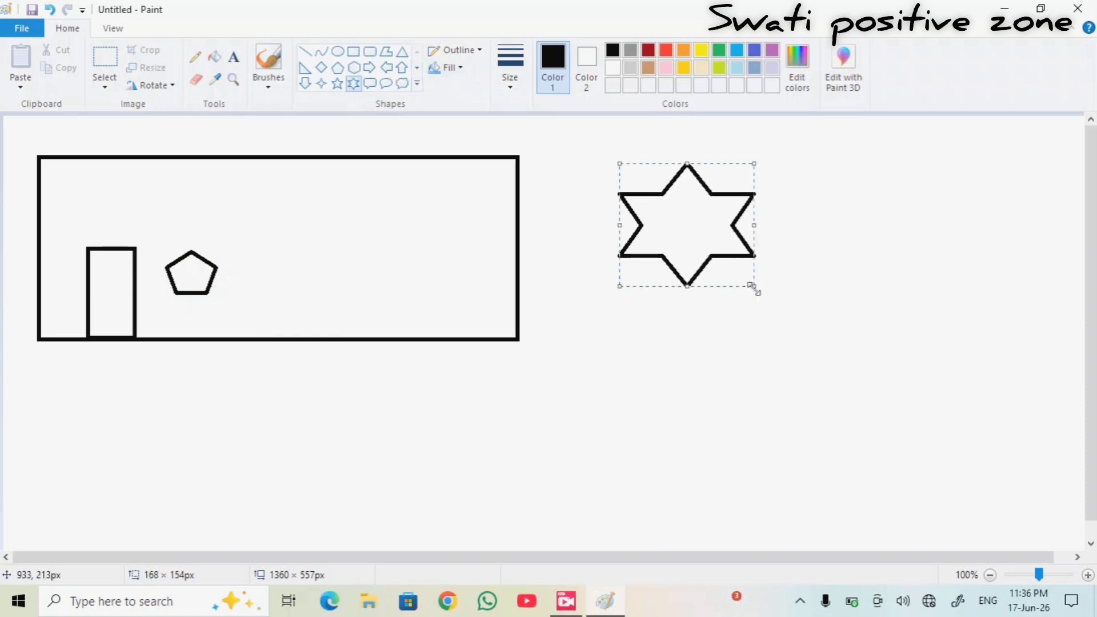
pyautogui.click(402, 84)
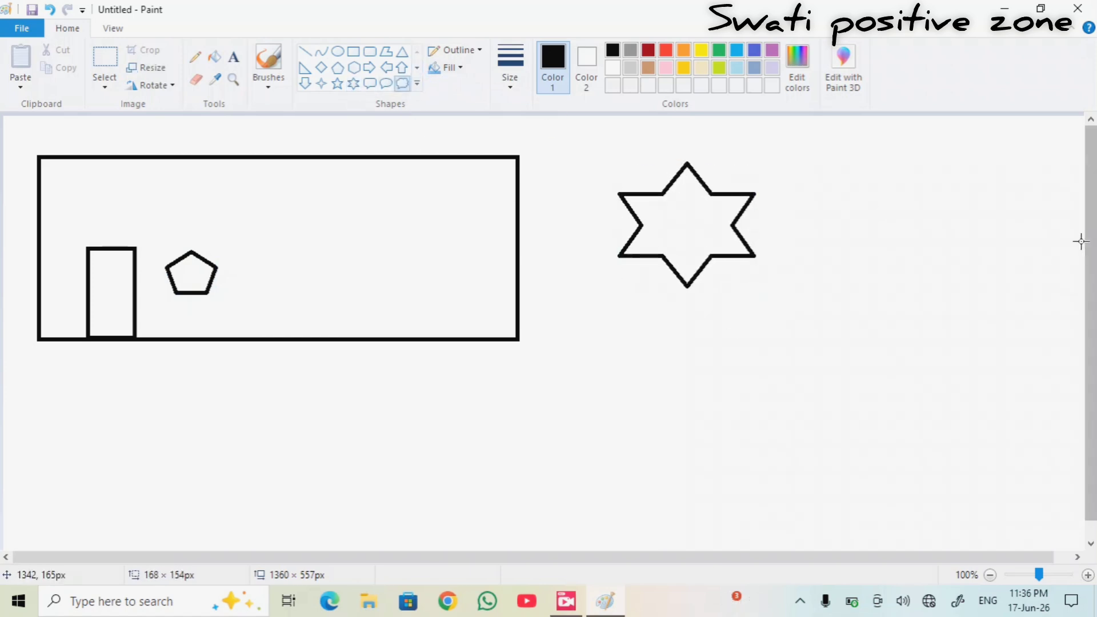
pyautogui.moveTo(835, 154); pyautogui.dragTo(976, 301)
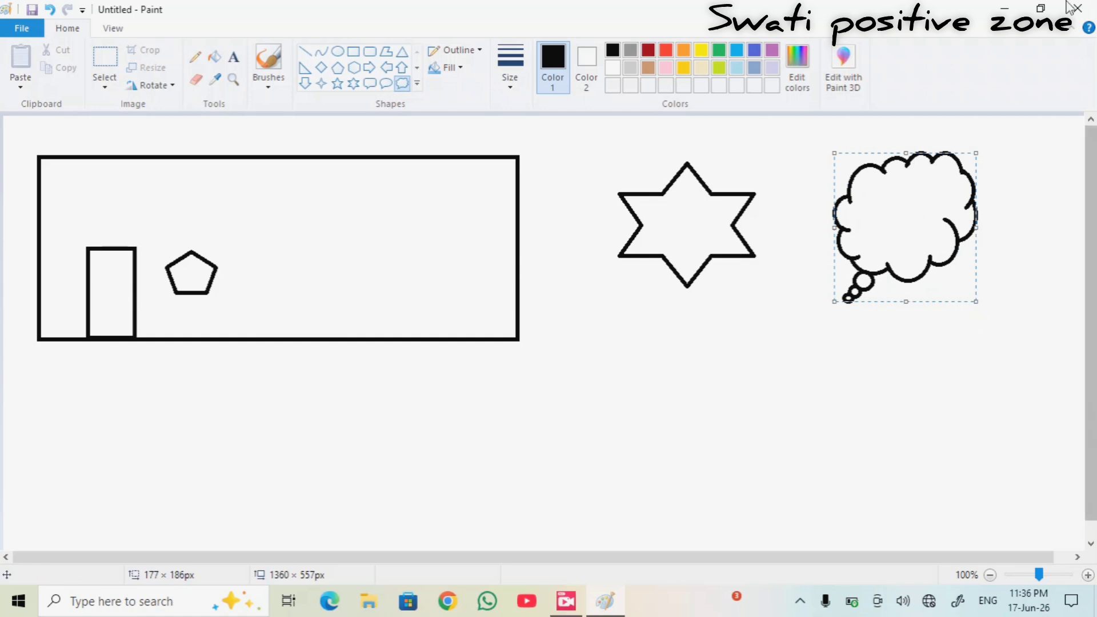
# Step: Fill the cloud callout's interior and its outline with bright blue
pyautogui.click(217, 59)
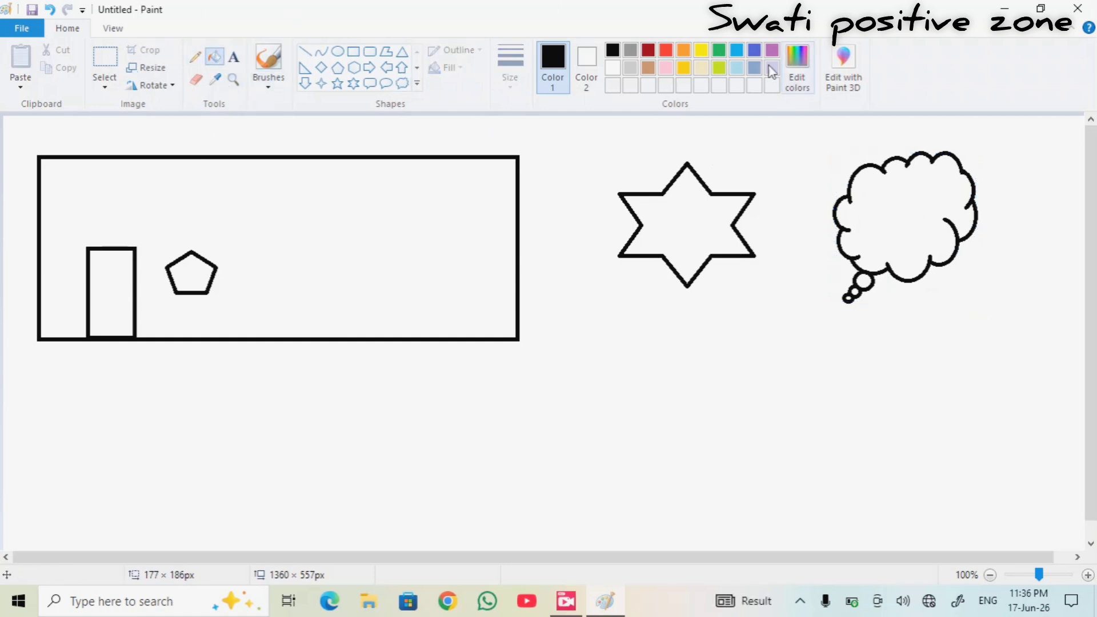
pyautogui.click(738, 52)
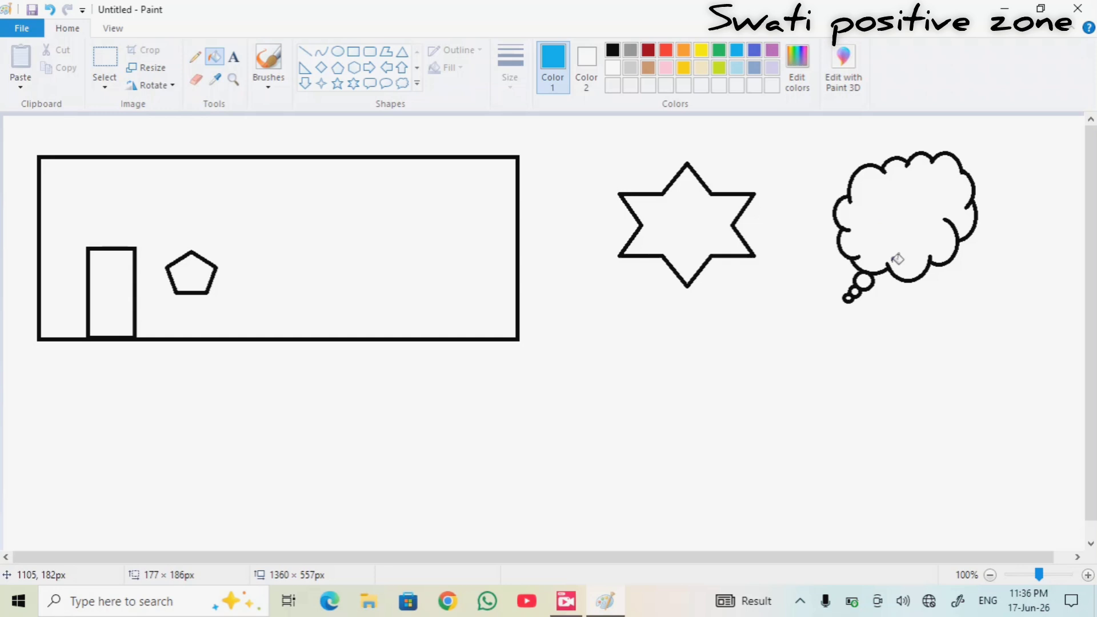
pyautogui.click(887, 219)
pyautogui.click(865, 290)
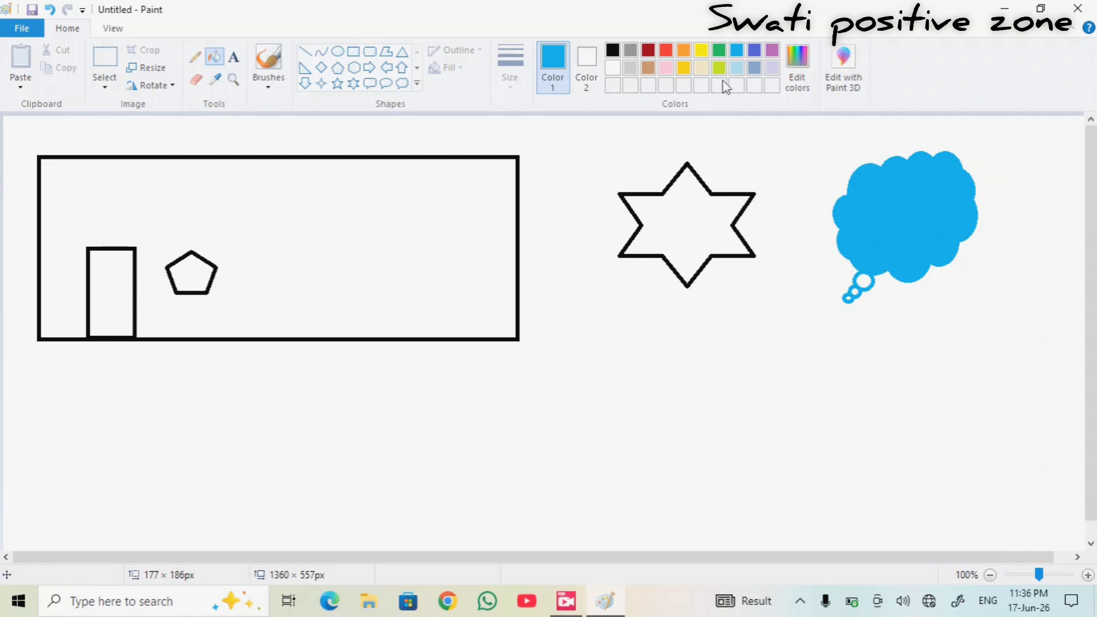
# Step: Fill the six-point star with pink and the large rectangle with yellow
pyautogui.click(667, 68)
pyautogui.click(677, 217)
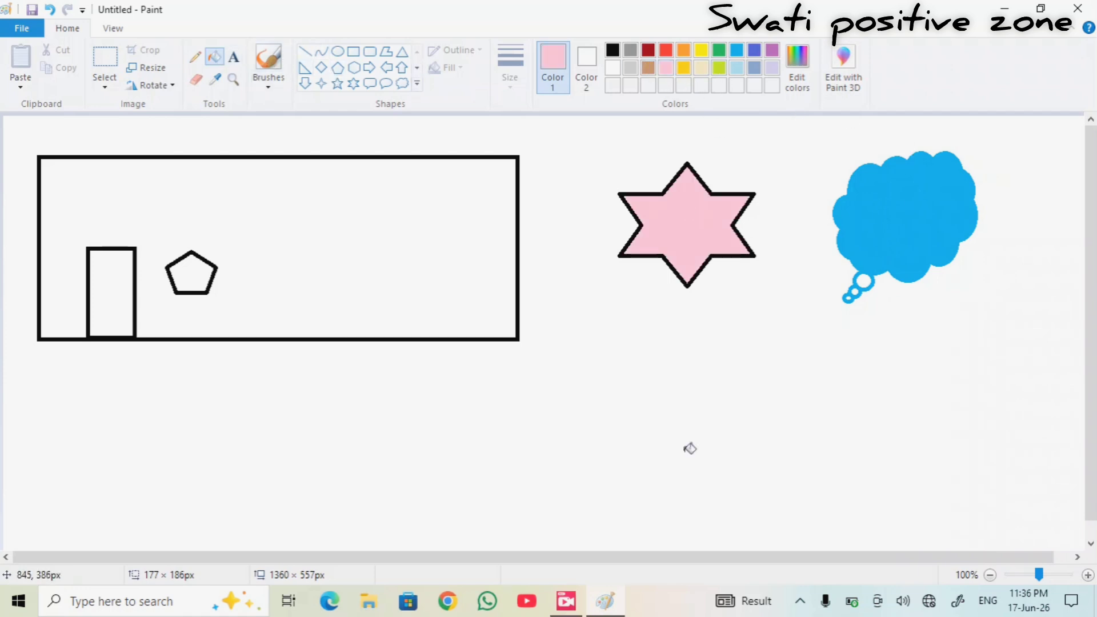
pyautogui.click(701, 51)
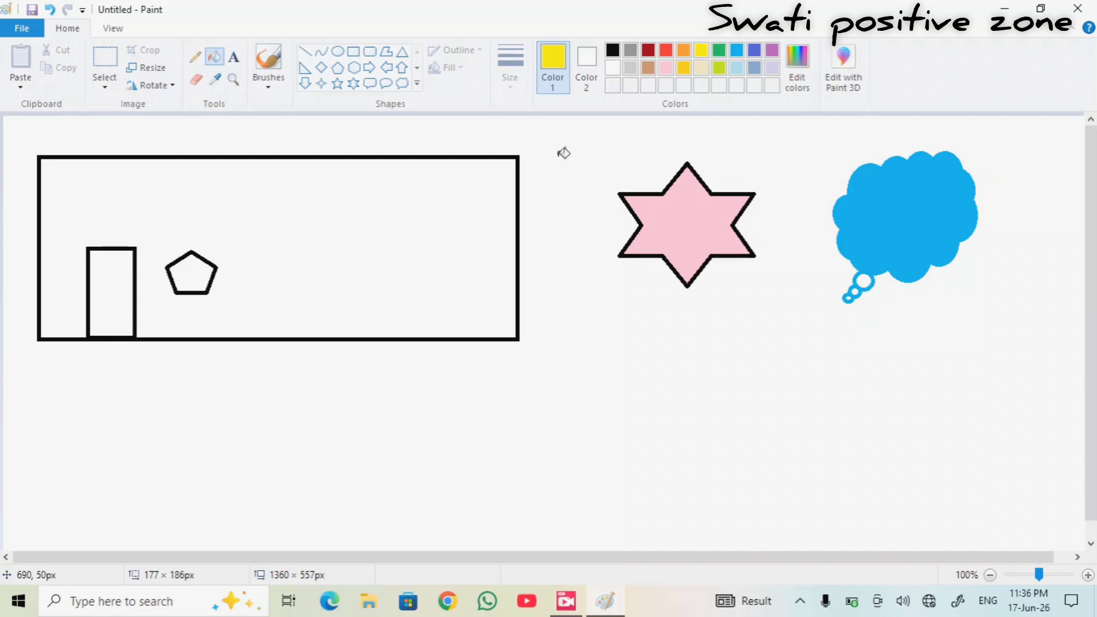
pyautogui.click(254, 181)
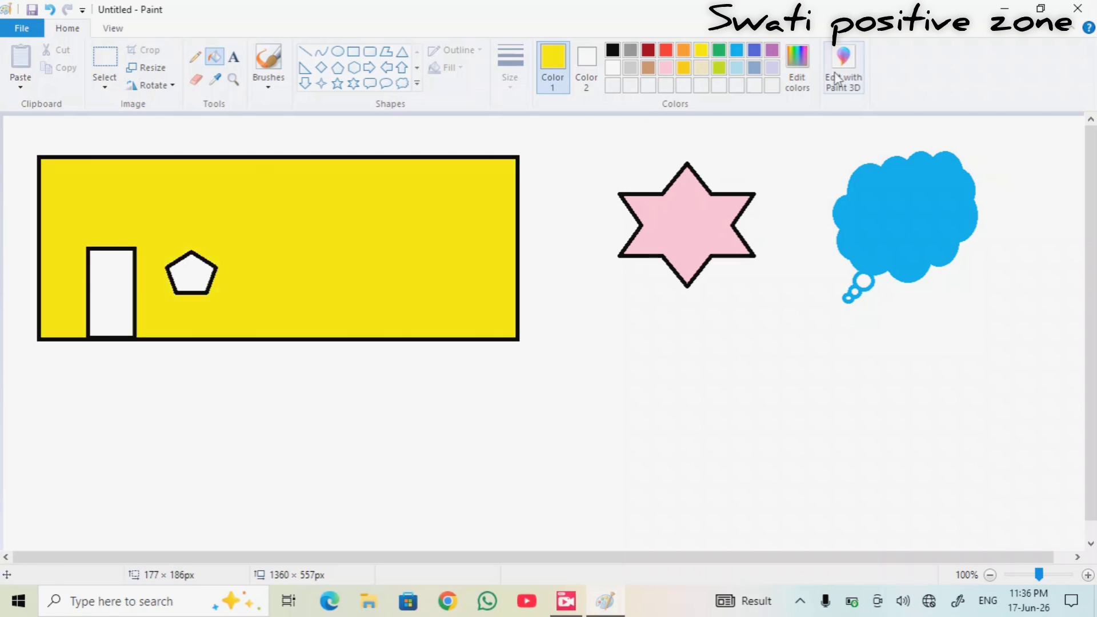
# Step: Fill the pentagon with pale blue and the door rectangle with indigo
pyautogui.click(737, 69)
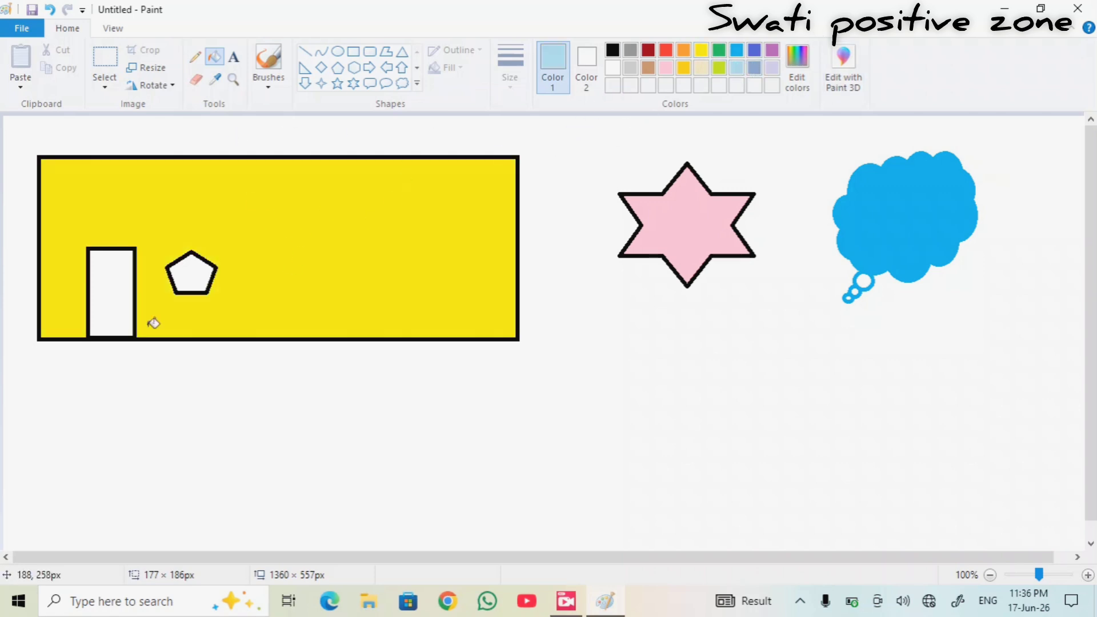
pyautogui.click(199, 273)
pyautogui.click(754, 50)
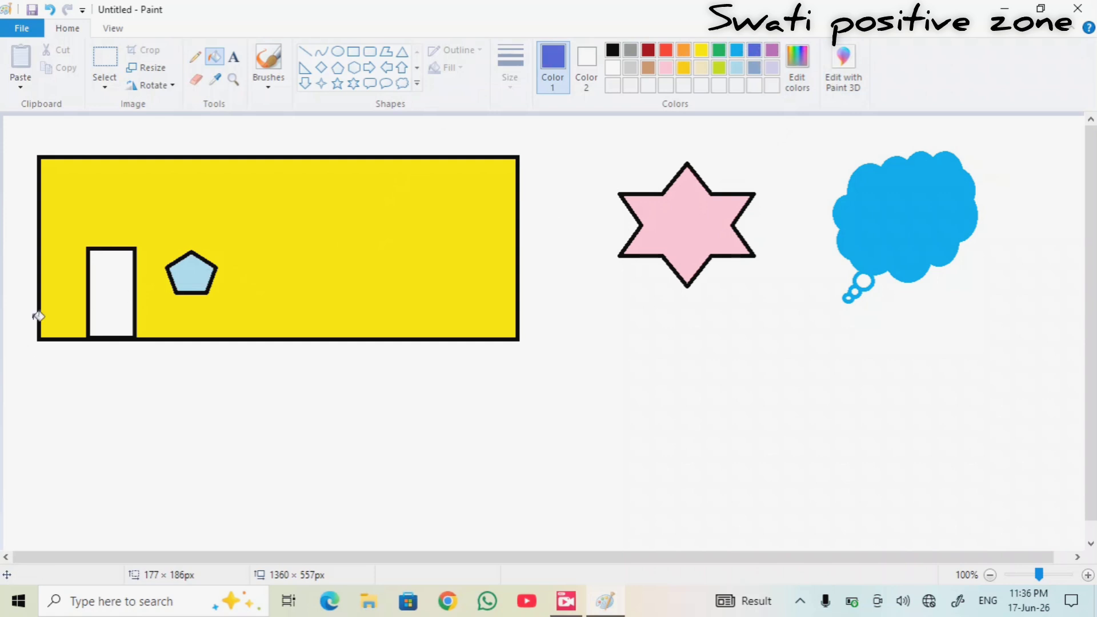
pyautogui.click(114, 291)
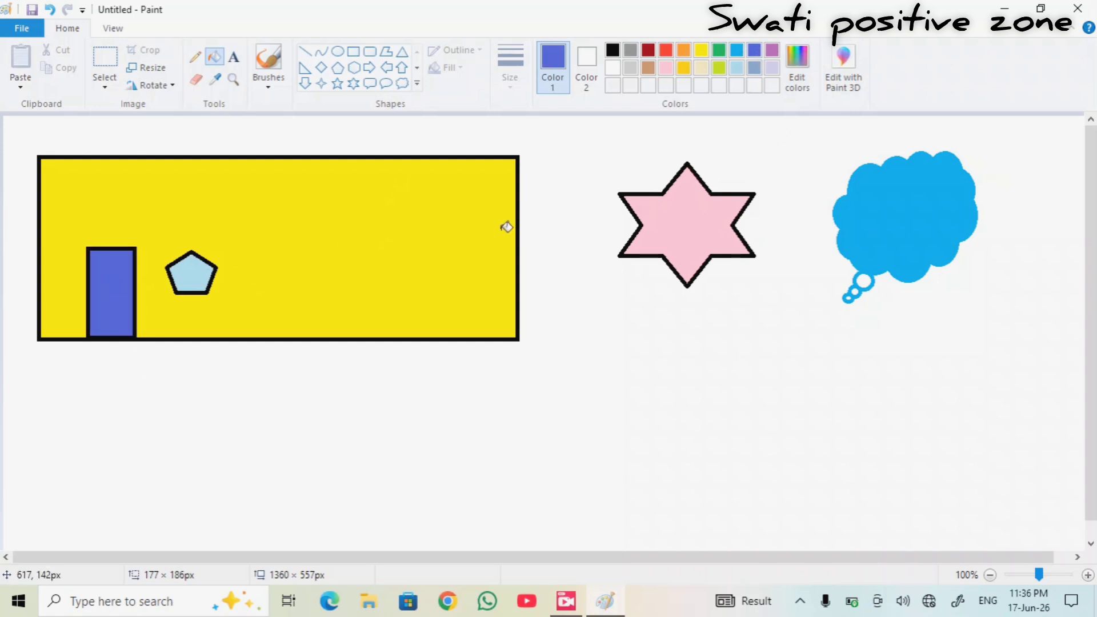
# Step: Try the Eraser on the yellow rectangle and on the cloud callout, undoing each stroke
pyautogui.click(195, 79)
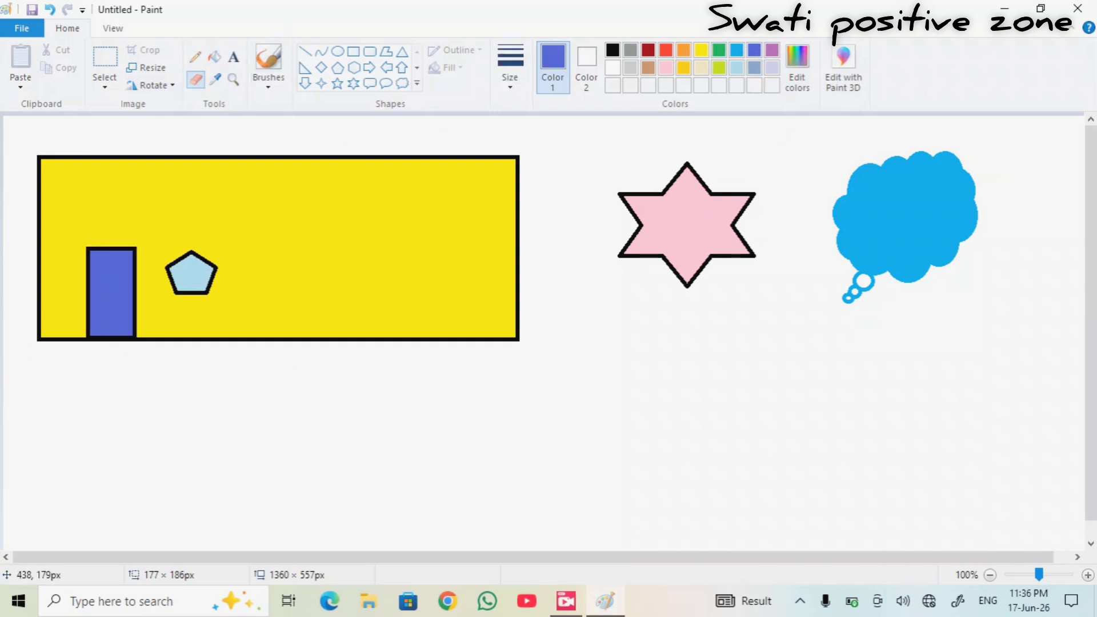
pyautogui.moveTo(435, 160)
pyautogui.mouseDown()
pyautogui.moveTo(389, 218)
pyautogui.moveTo(482, 181)
pyautogui.moveTo(453, 222)
pyautogui.moveTo(472, 243)
pyautogui.moveTo(436, 279)
pyautogui.moveTo(454, 296)
pyautogui.moveTo(416, 307)
pyautogui.mouseUp()
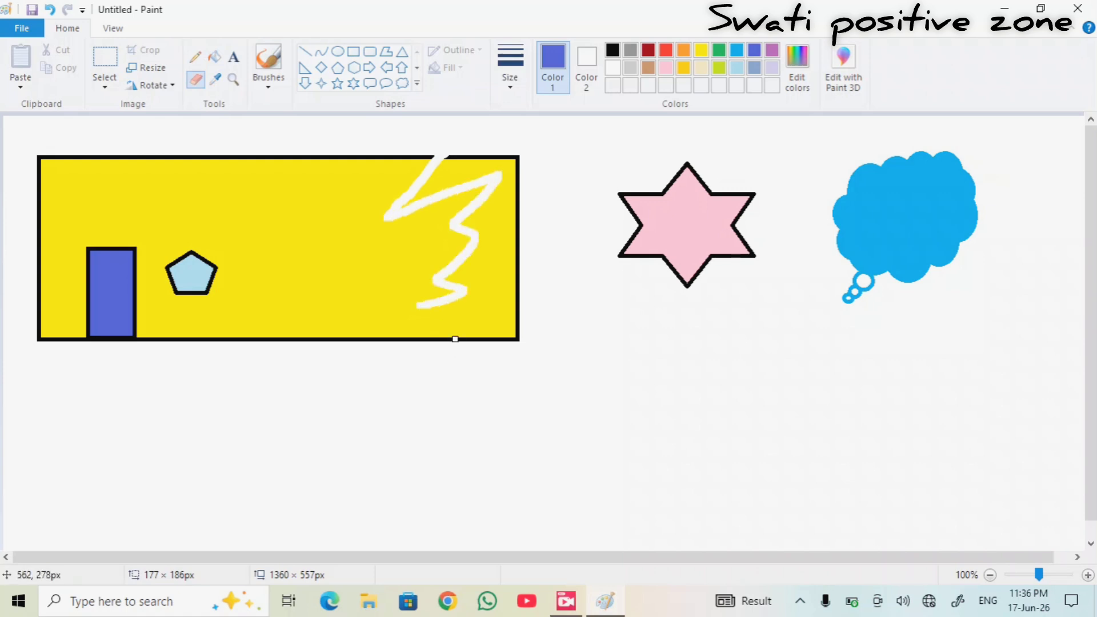
pyautogui.hotkey('ctrl', 'z')
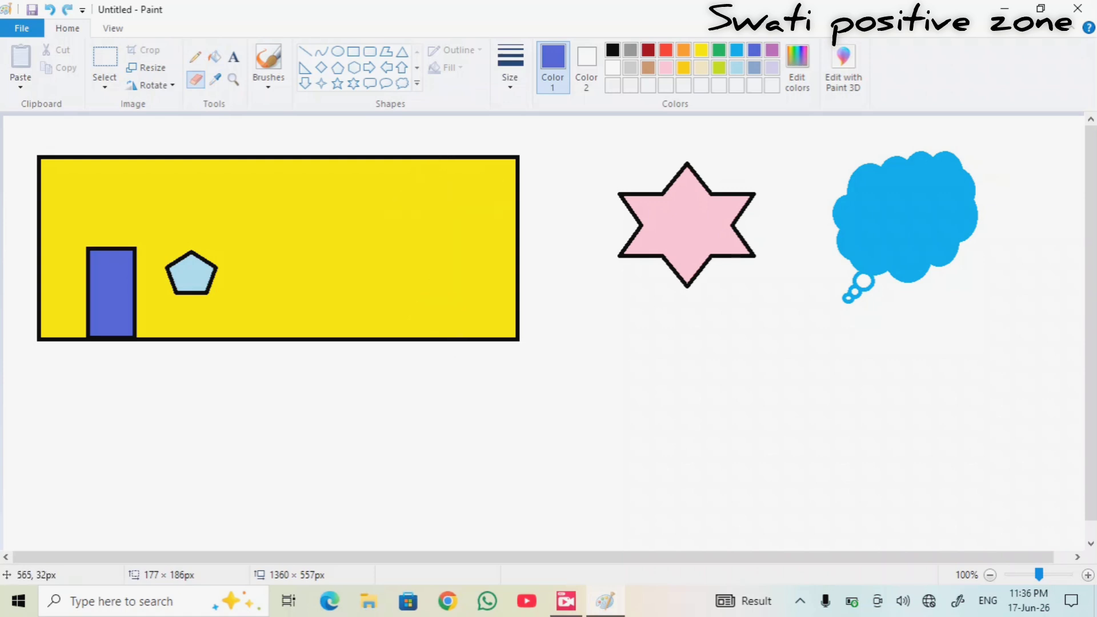
pyautogui.moveTo(942, 198)
pyautogui.mouseDown()
pyautogui.moveTo(880, 233)
pyautogui.moveTo(886, 248)
pyautogui.moveTo(925, 234)
pyautogui.moveTo(872, 265)
pyautogui.mouseUp()
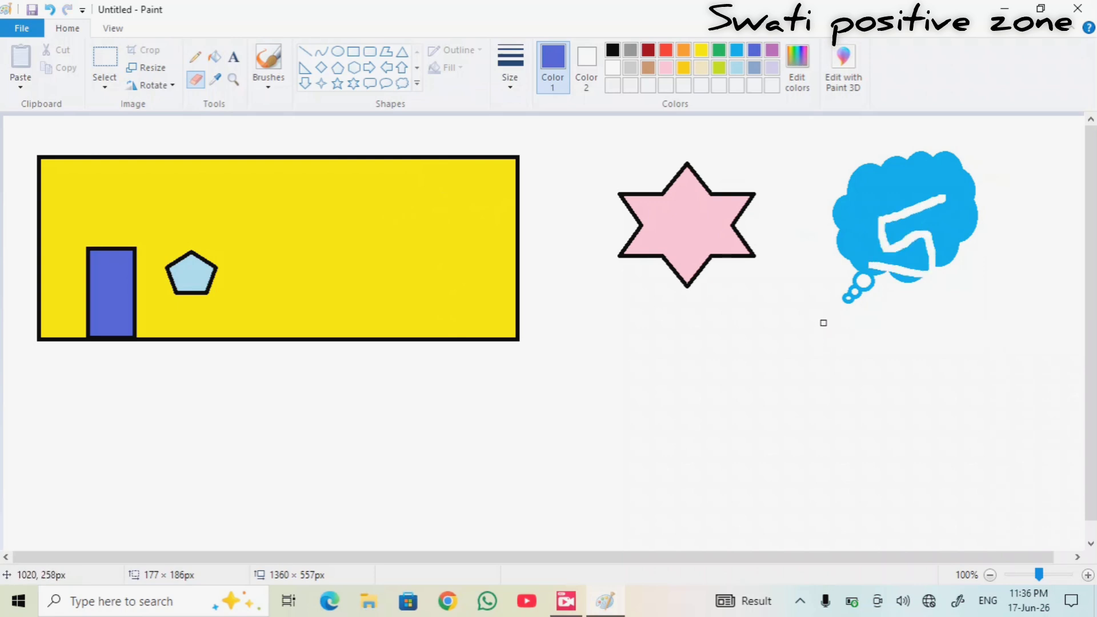
pyautogui.hotkey('ctrl', 'z')
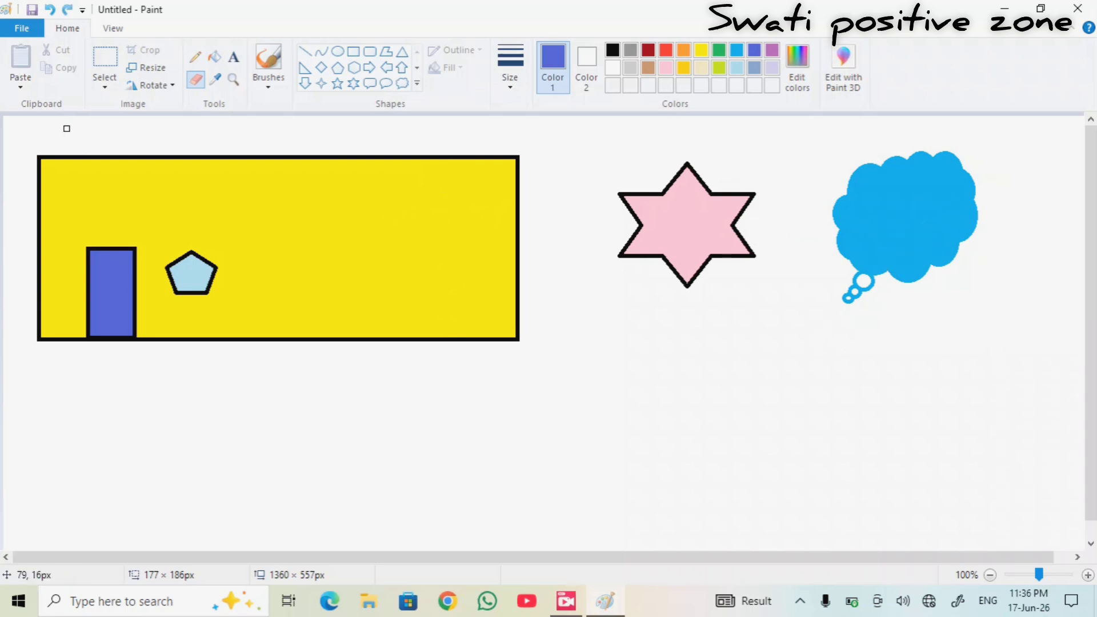
# Step: Draw a freehand indigo wavy Pencil line across the full width of the empty area below the shapes
pyautogui.click(195, 57)
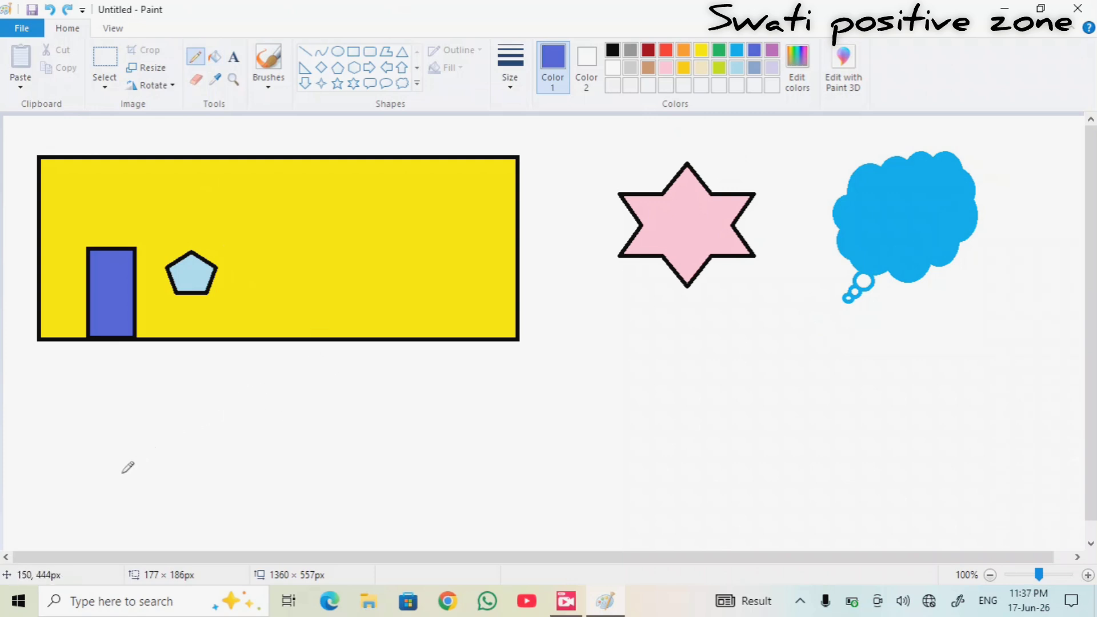
pyautogui.moveTo(40, 518)
pyautogui.mouseDown()
pyautogui.moveTo(86, 398)
pyautogui.moveTo(157, 445)
pyautogui.moveTo(202, 499)
pyautogui.moveTo(279, 470)
pyautogui.moveTo(330, 465)
pyautogui.moveTo(374, 481)
pyautogui.moveTo(430, 415)
pyautogui.moveTo(502, 479)
pyautogui.moveTo(583, 403)
pyautogui.moveTo(707, 466)
pyautogui.moveTo(772, 457)
pyautogui.moveTo(873, 470)
pyautogui.moveTo(936, 439)
pyautogui.moveTo(989, 438)
pyautogui.moveTo(1045, 398)
pyautogui.mouseUp()
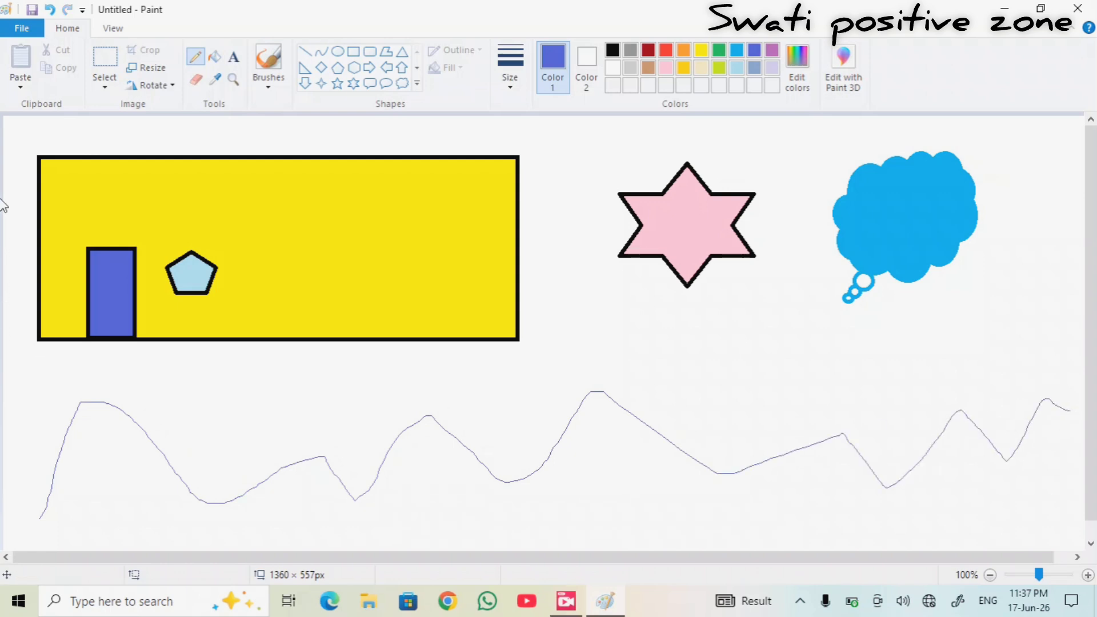
# Step: Add a text box below the pink star and enter the channel name in it
pyautogui.click(233, 57)
pyautogui.click(553, 300)
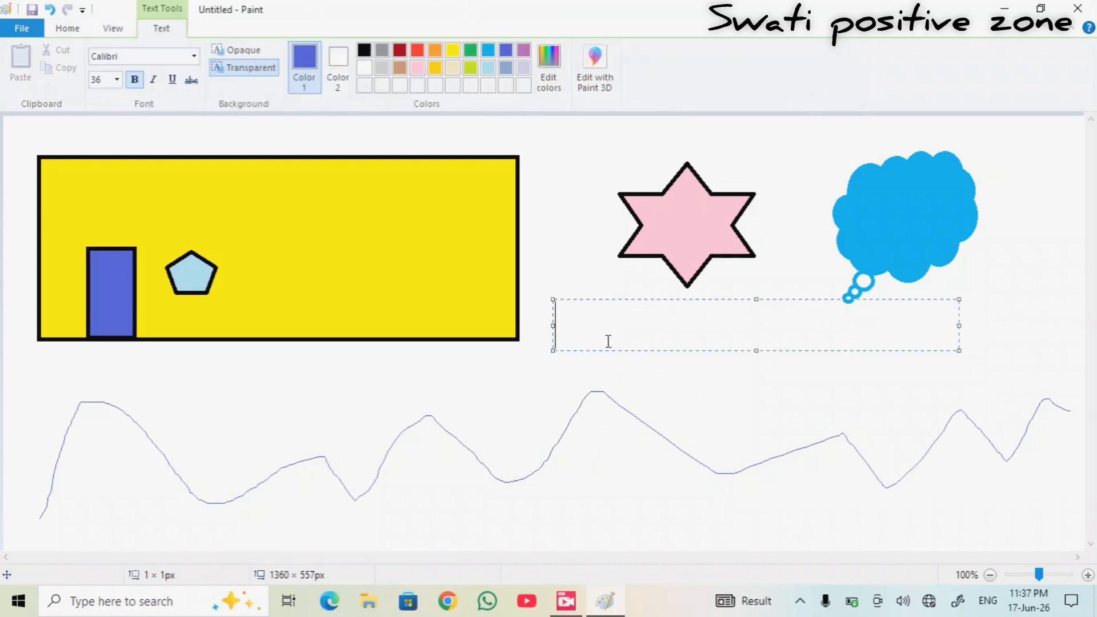
pyautogui.write('Sw')
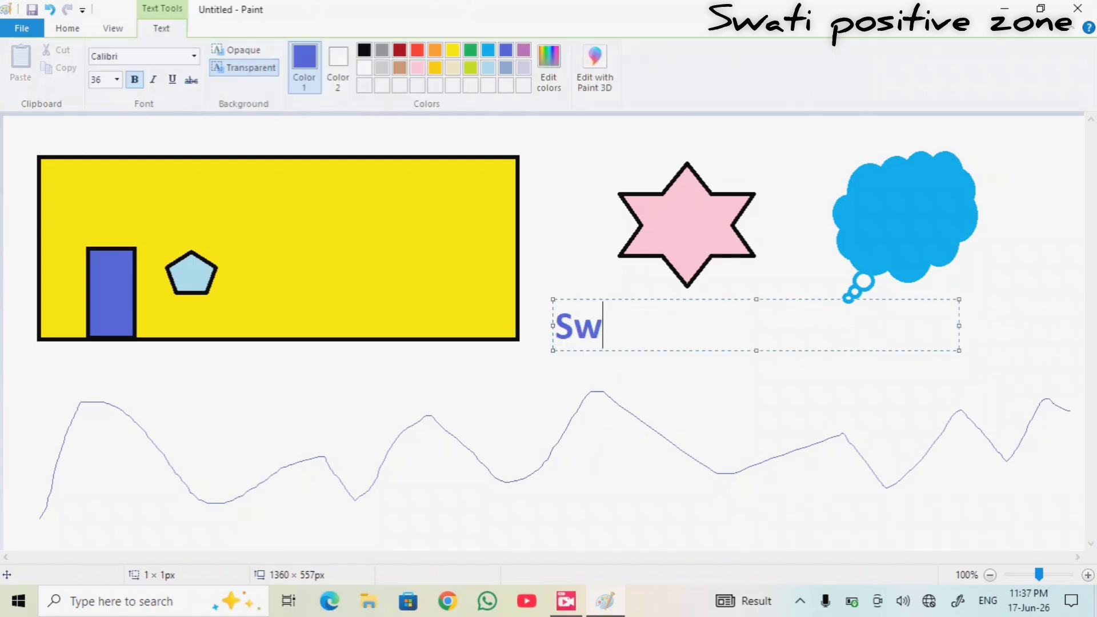
pyautogui.write('ati')
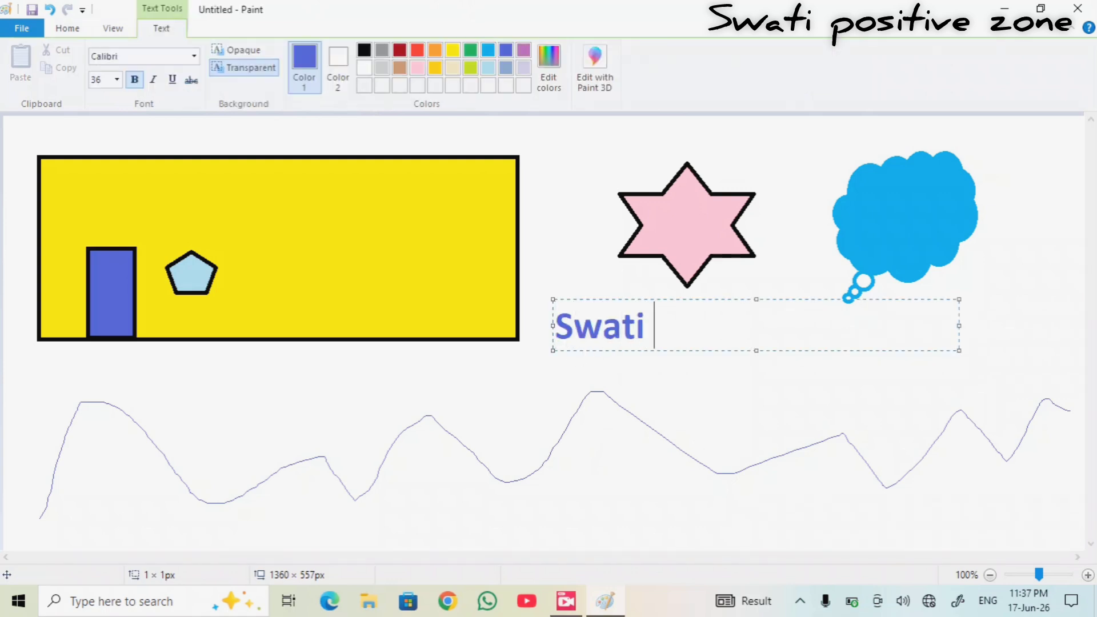
pyautogui.write(' positi')
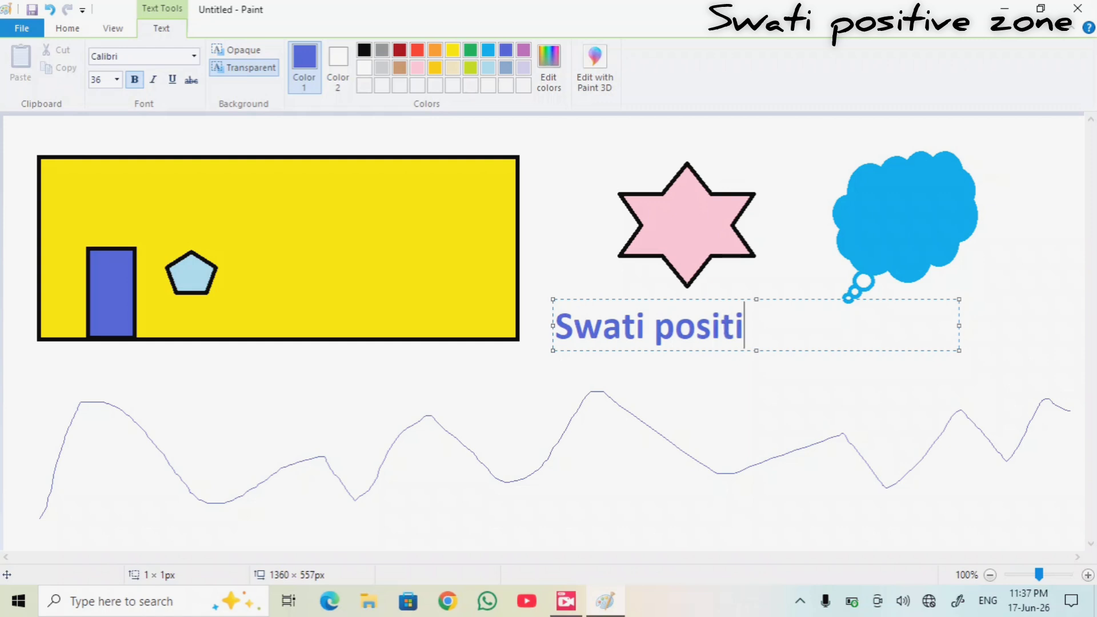
pyautogui.write('ve zone')
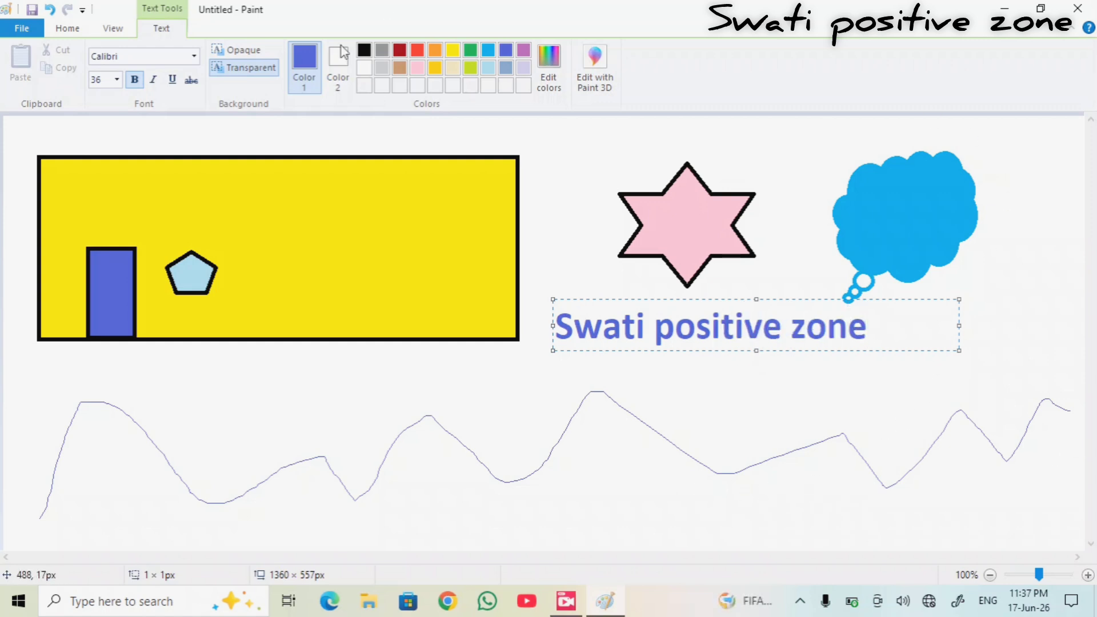
# Step: Select the whole text line and turn its bold formatting off and on again
pyautogui.moveTo(869, 333); pyautogui.dragTo(536, 305)
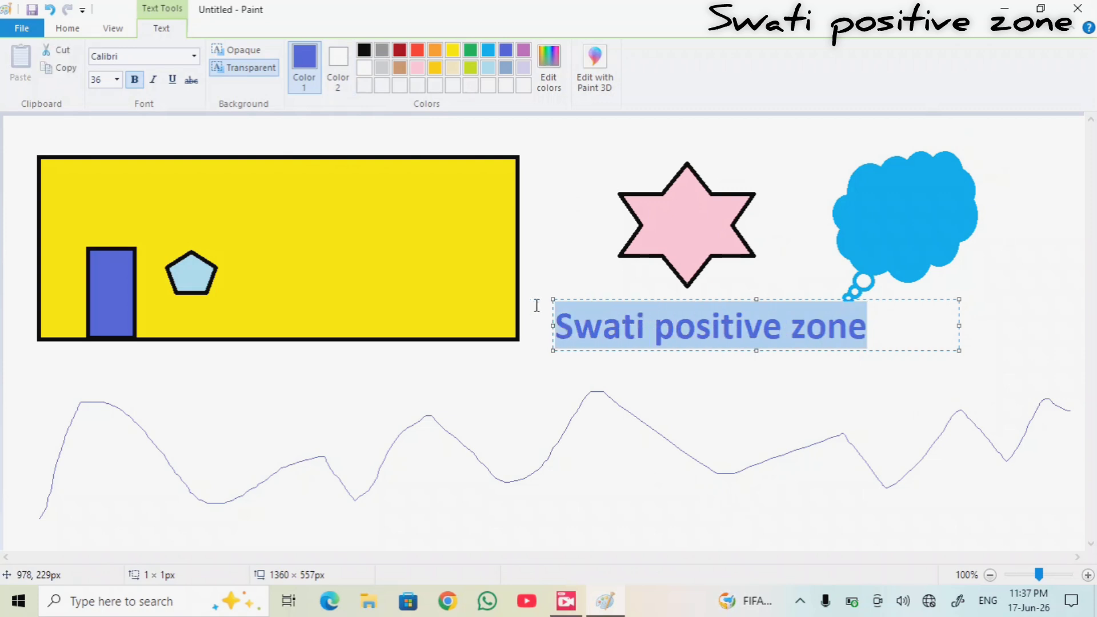
pyautogui.click(134, 79)
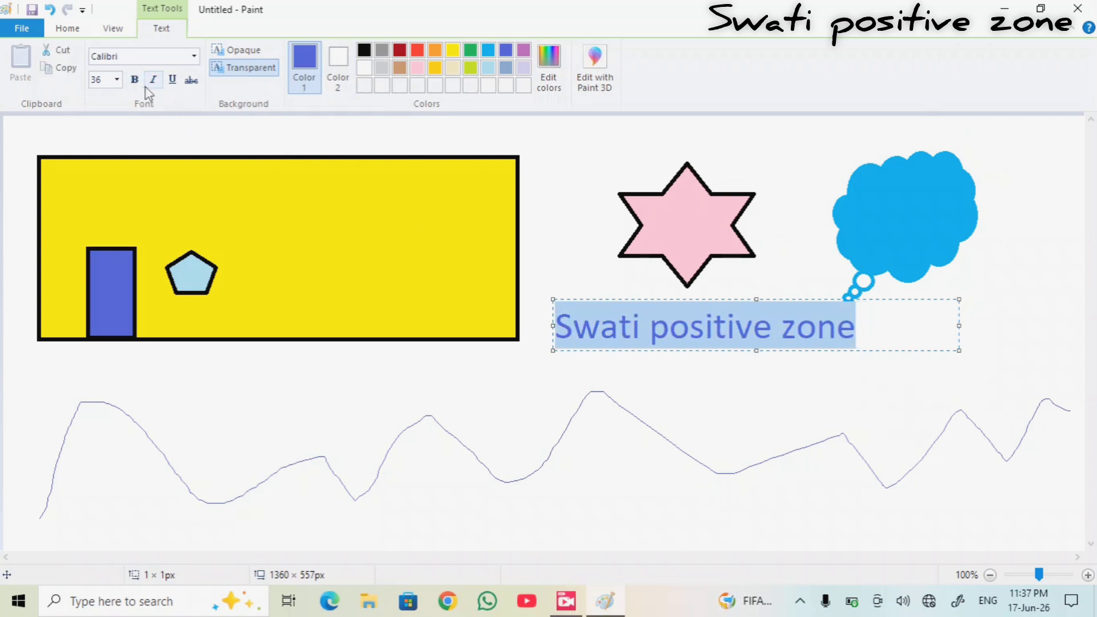
pyautogui.click(137, 83)
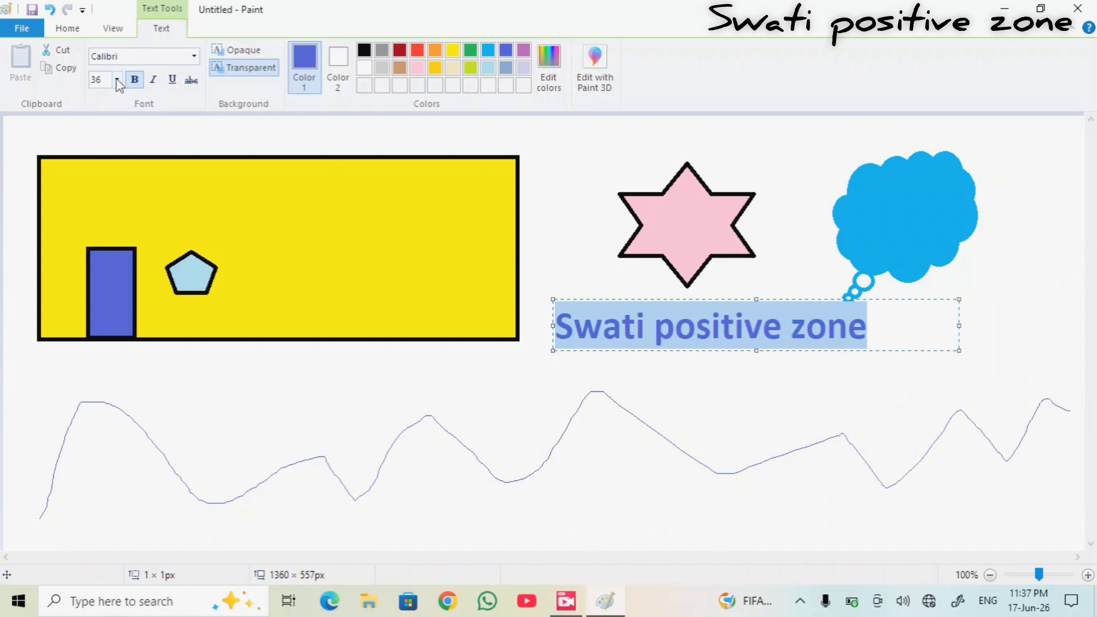
# Step: Try font sizes 48 and 14 on the selected text, and set its size to 24
pyautogui.click(117, 80)
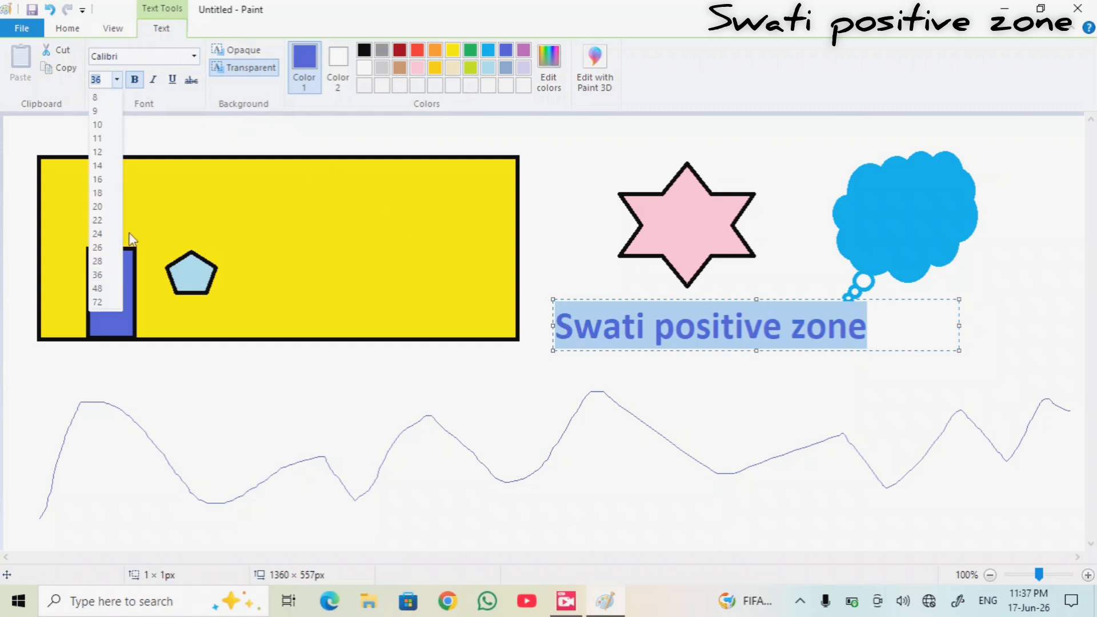
pyautogui.click(98, 289)
pyautogui.click(117, 80)
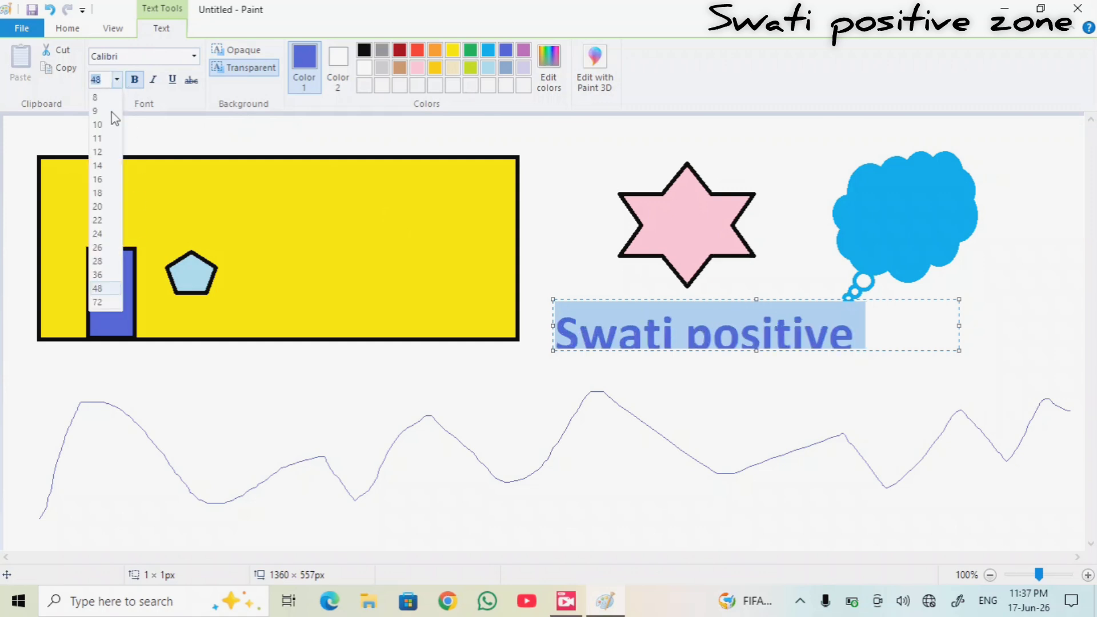
pyautogui.click(104, 160)
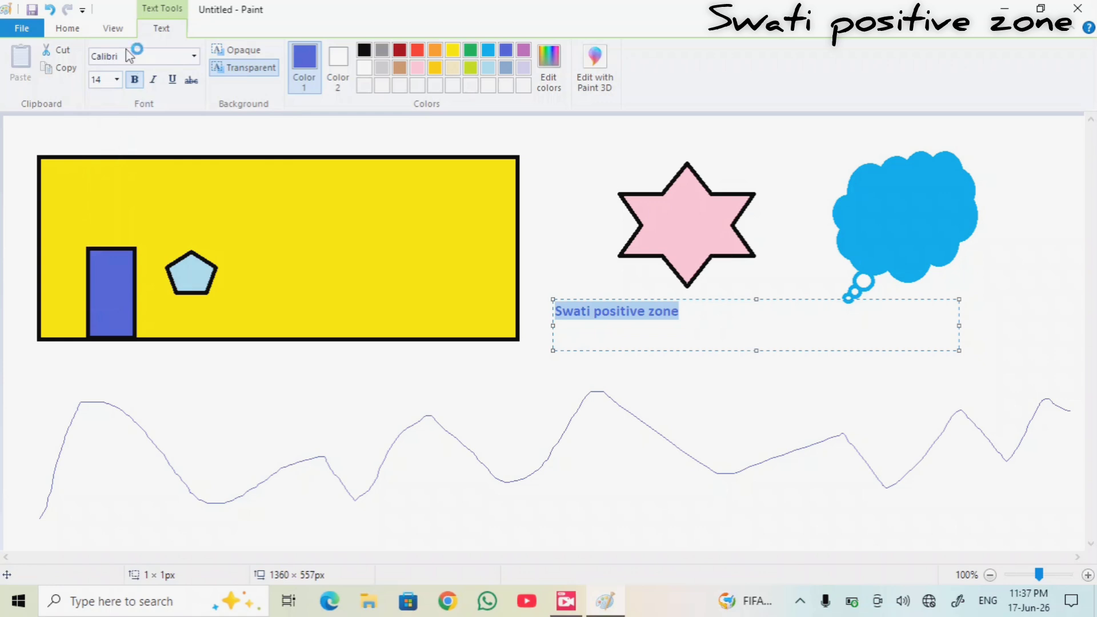
pyautogui.click(117, 80)
pyautogui.click(99, 233)
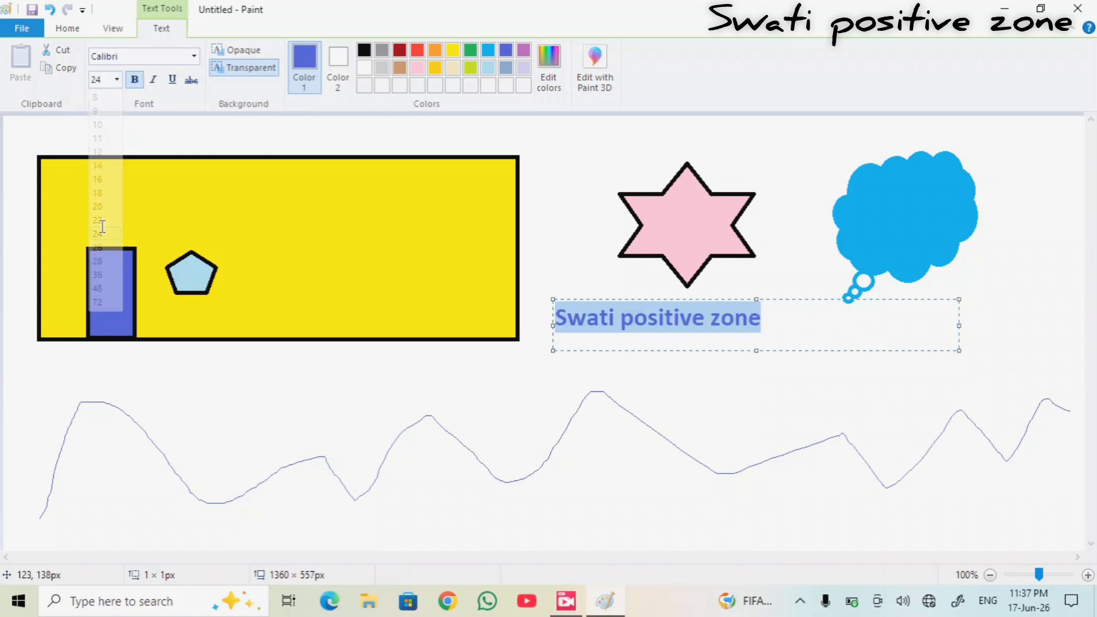
# Step: Underline the text and colour it green, turning italic and strikethrough on and off again, and place it on the canvas
pyautogui.click(173, 81)
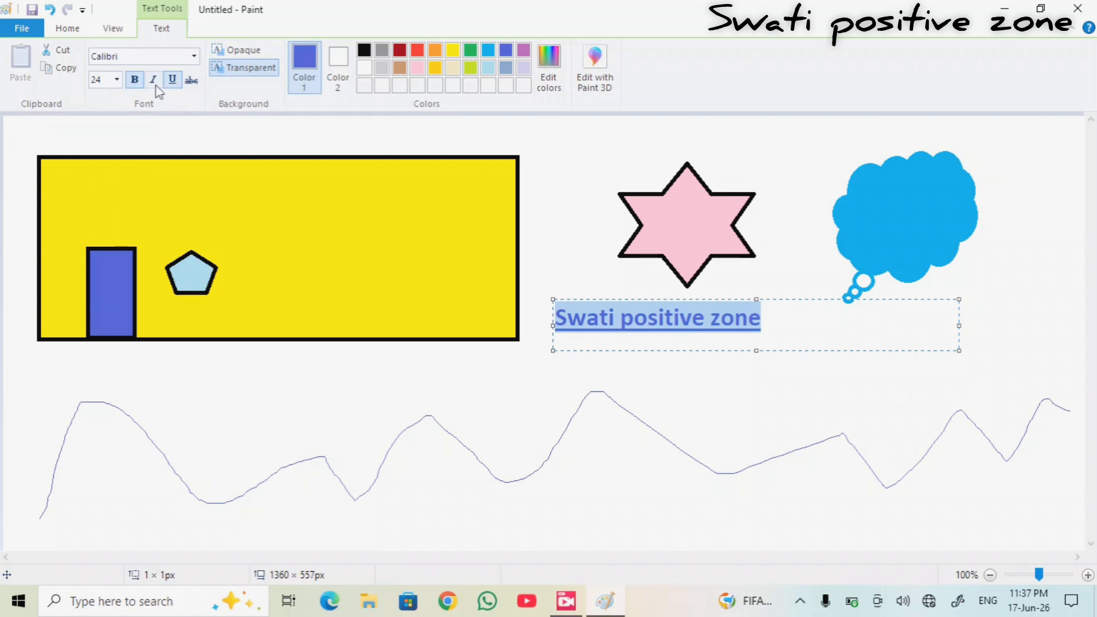
pyautogui.click(153, 80)
pyautogui.click(154, 80)
pyautogui.click(191, 80)
pyautogui.click(192, 81)
pyautogui.click(470, 51)
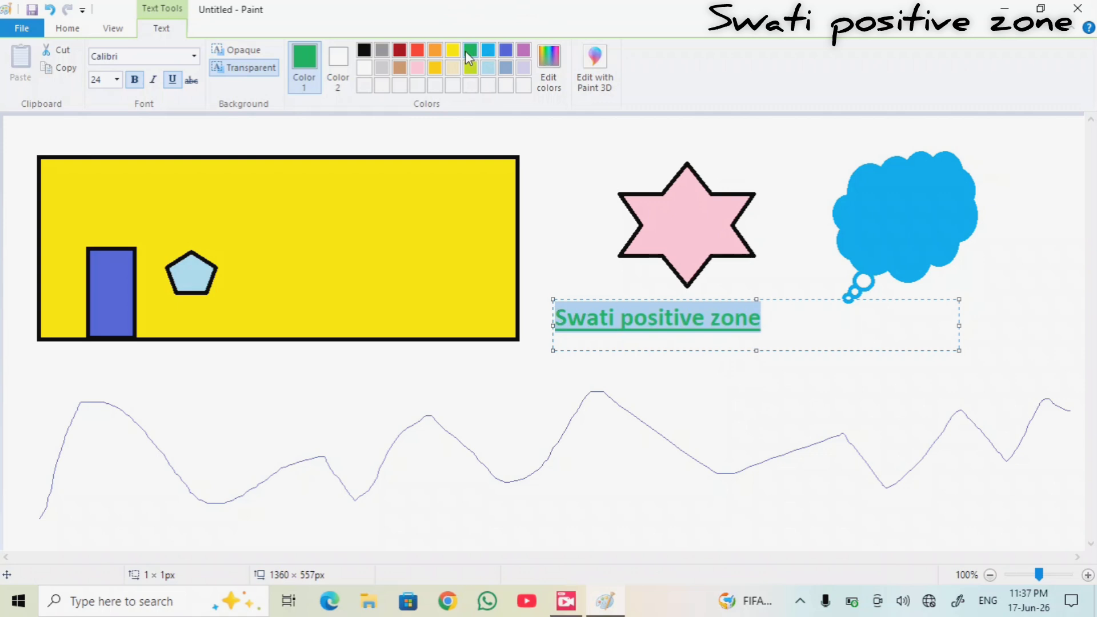
pyautogui.click(700, 409)
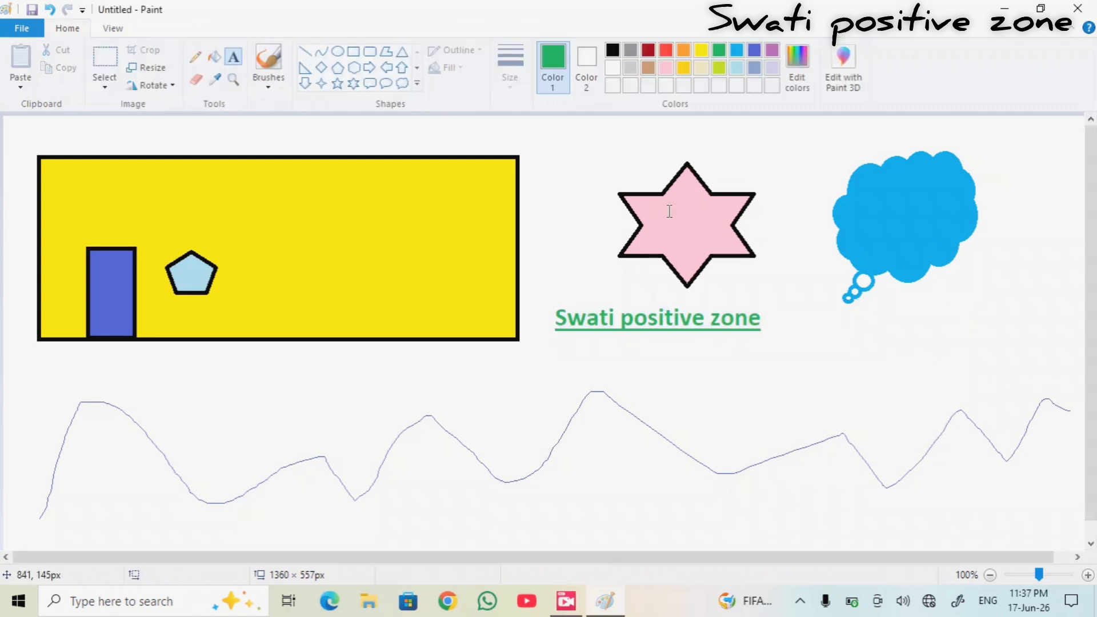
# Step: Zoom the canvas in to 400%, zoom out to 25%, and reset the view to 100%
pyautogui.click(111, 30)
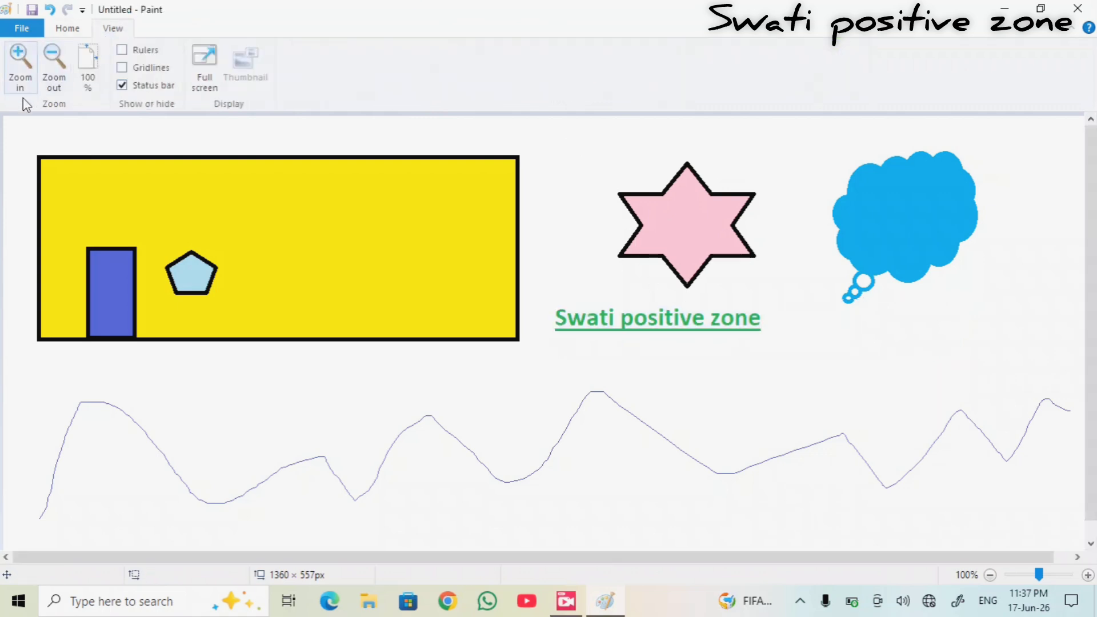
pyautogui.click(28, 73)
pyautogui.click(27, 73)
pyautogui.click(27, 73)
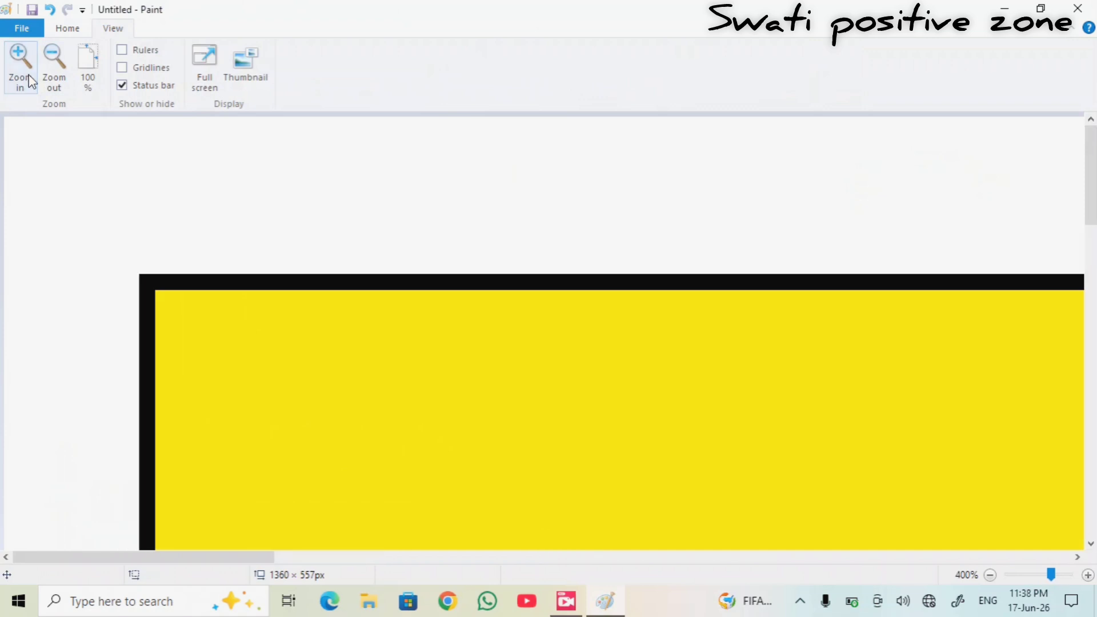
pyautogui.click(53, 85)
pyautogui.click(54, 85)
pyautogui.click(54, 87)
pyautogui.click(55, 87)
pyautogui.click(58, 92)
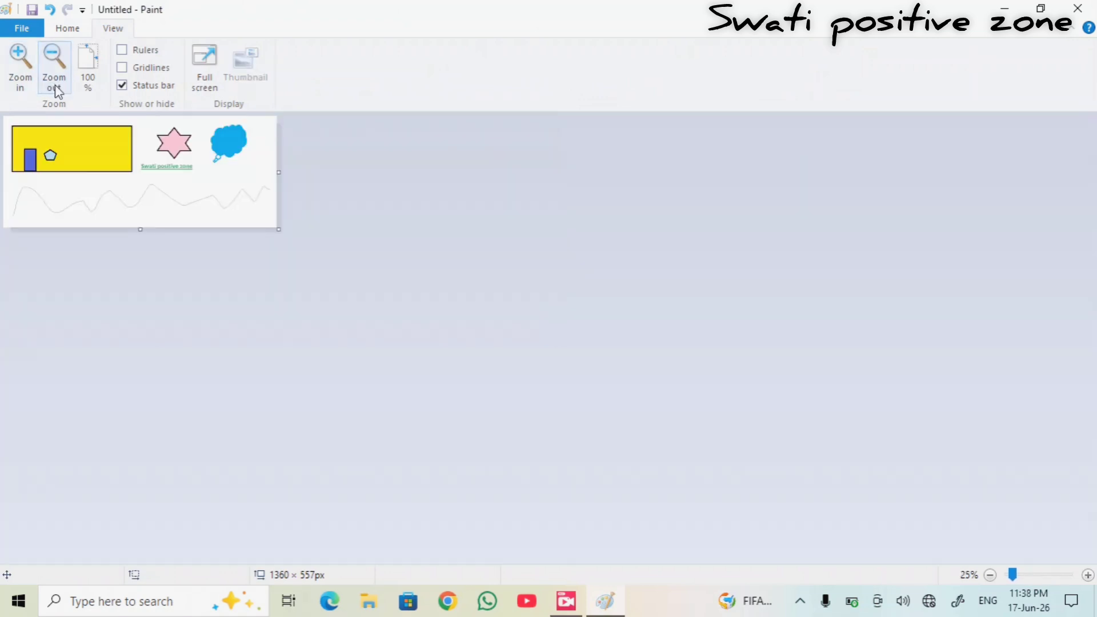
pyautogui.click(88, 71)
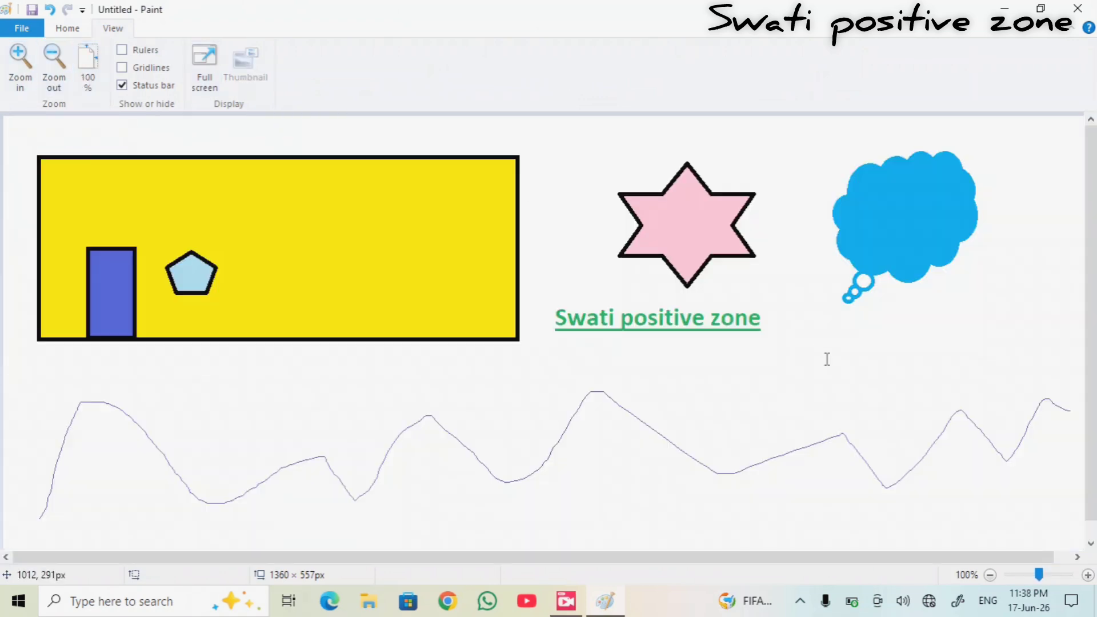
# Step: Display the rulers, and toggle the gridlines and the status bar, leaving the gridlines hidden and the status bar shown
pyautogui.click(148, 52)
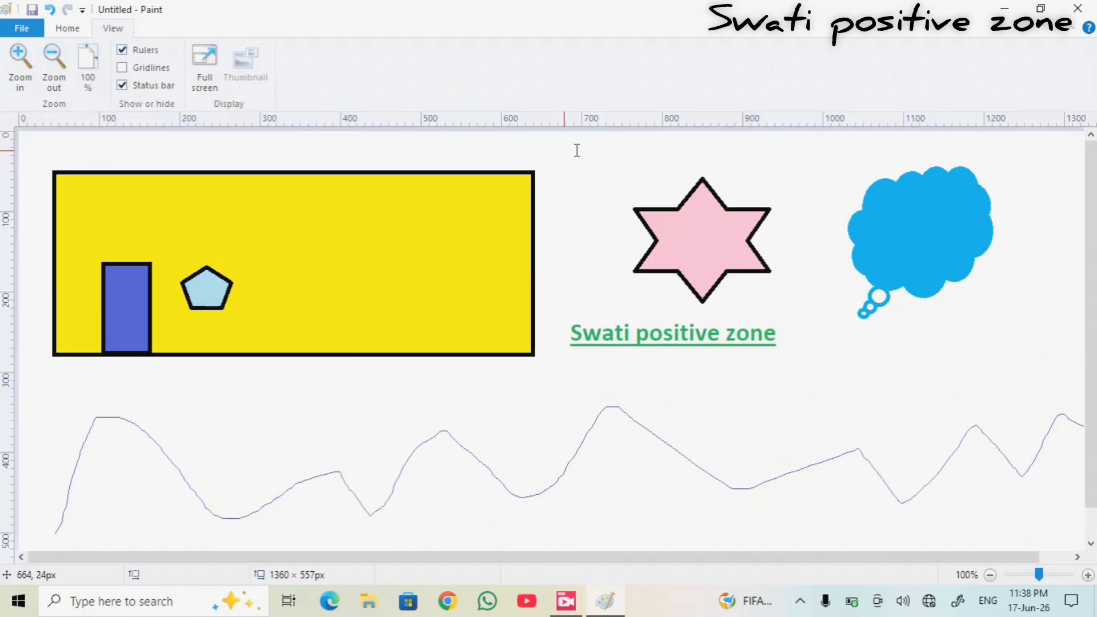
pyautogui.click(149, 68)
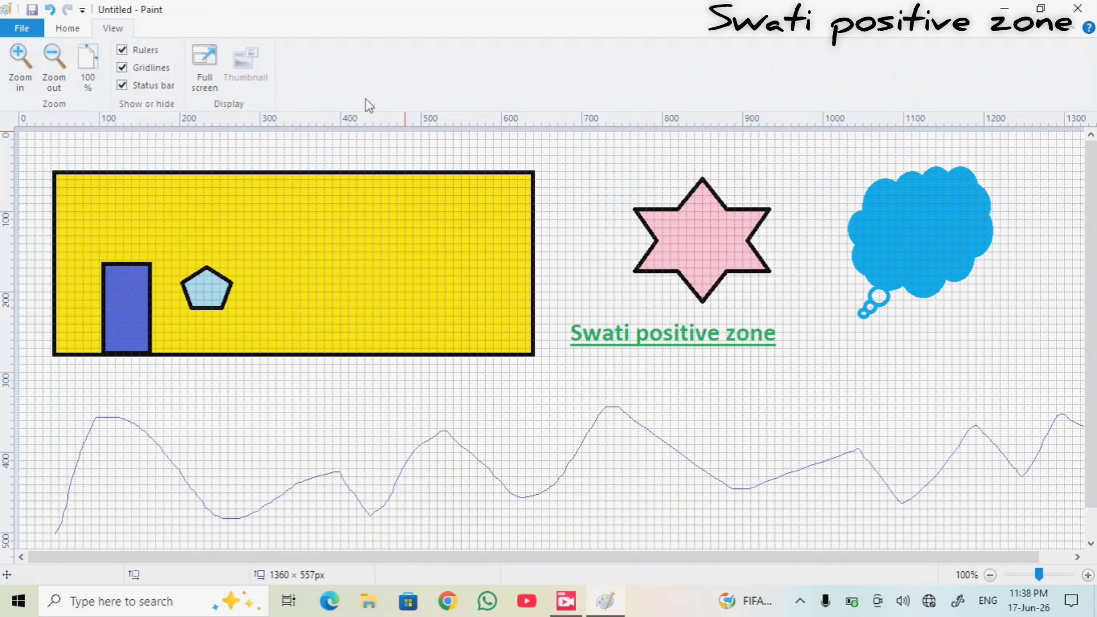
pyautogui.click(152, 69)
pyautogui.click(152, 86)
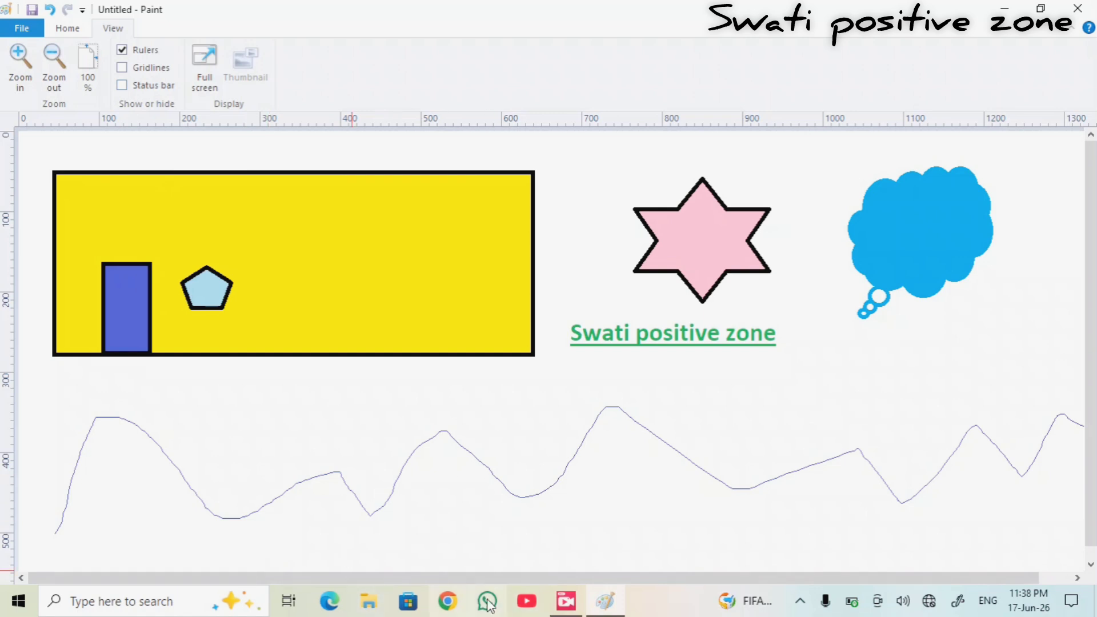
pyautogui.click(152, 85)
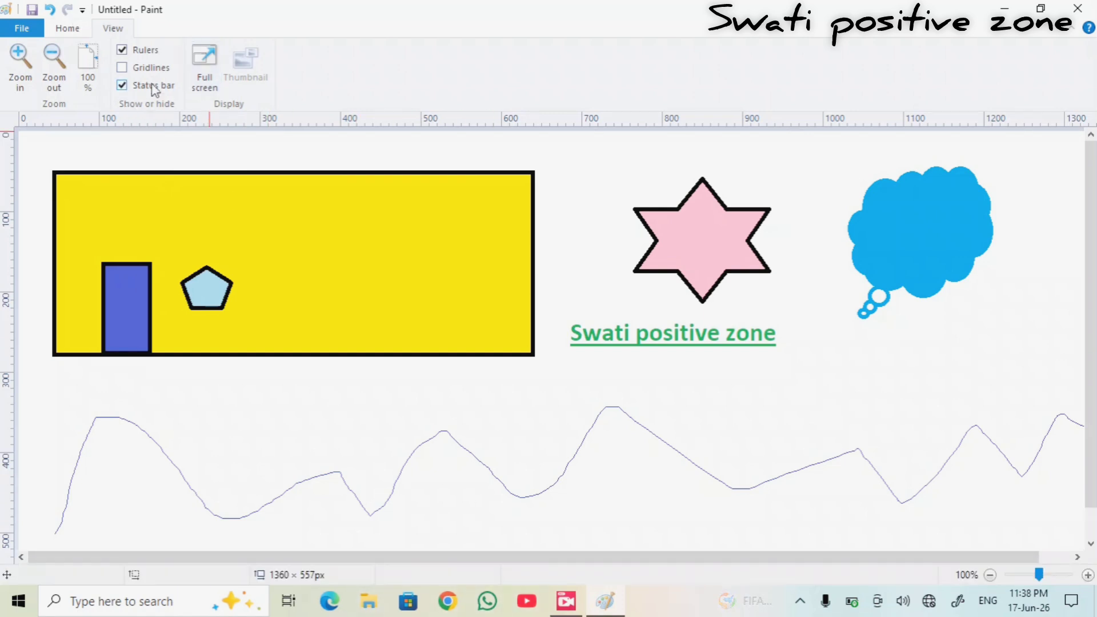
pyautogui.click(134, 50)
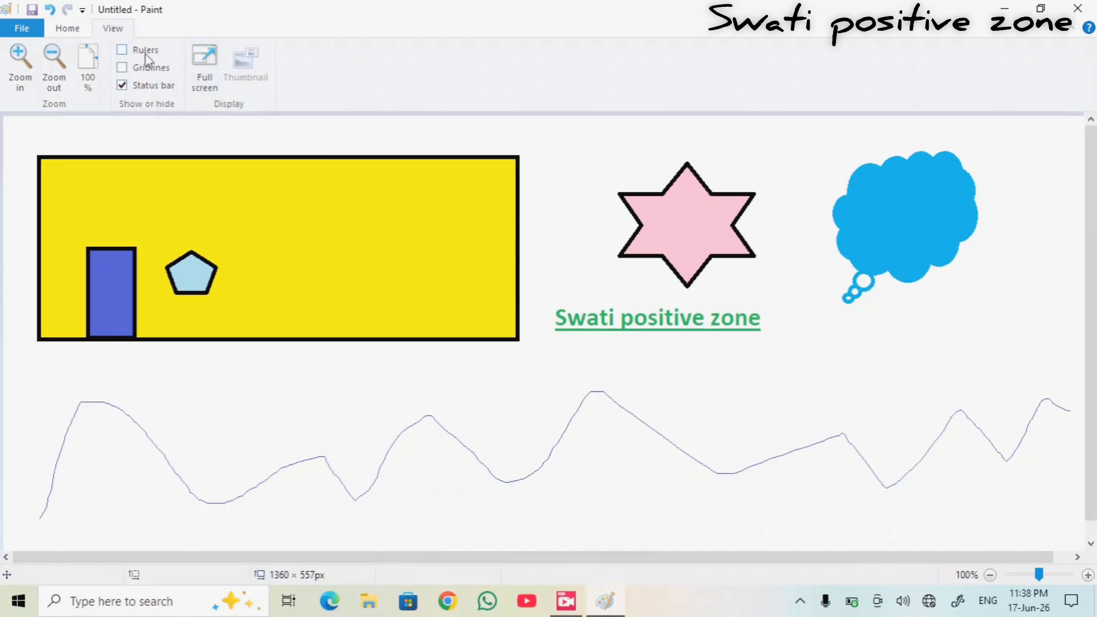
pyautogui.click(146, 53)
# Step: View the picture in full screen and return to the editing window
pyautogui.click(205, 65)
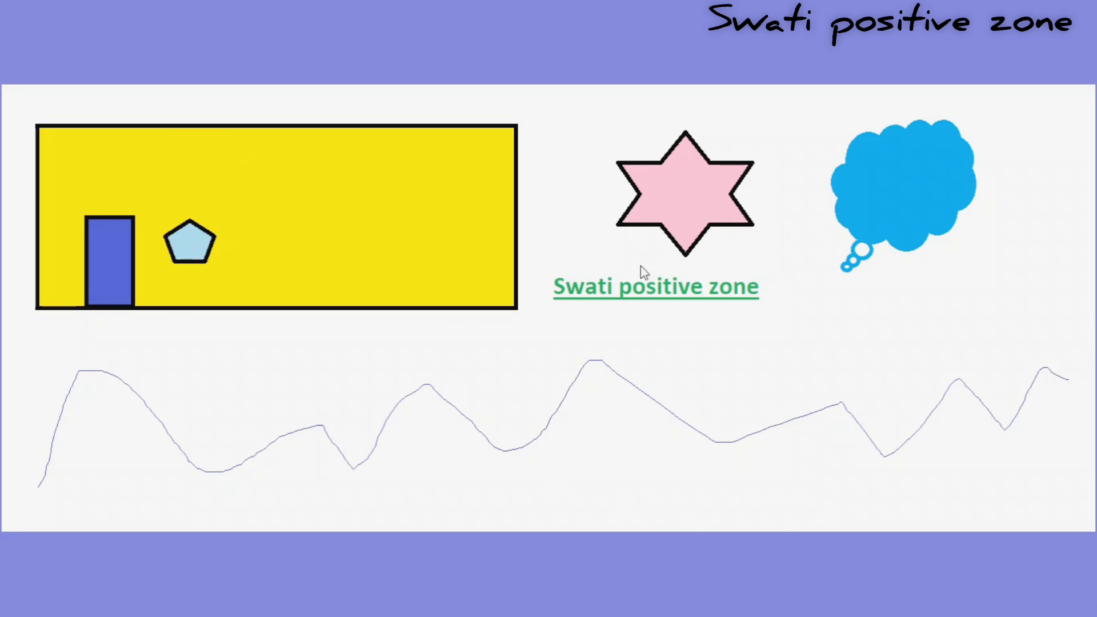
pyautogui.click(545, 216)
# Step: Cut an area about 115 × 74 px from the yellow rectangle with a rectangular selection, set Color 1 to pink, and move the area below the green text
pyautogui.click(86, 27)
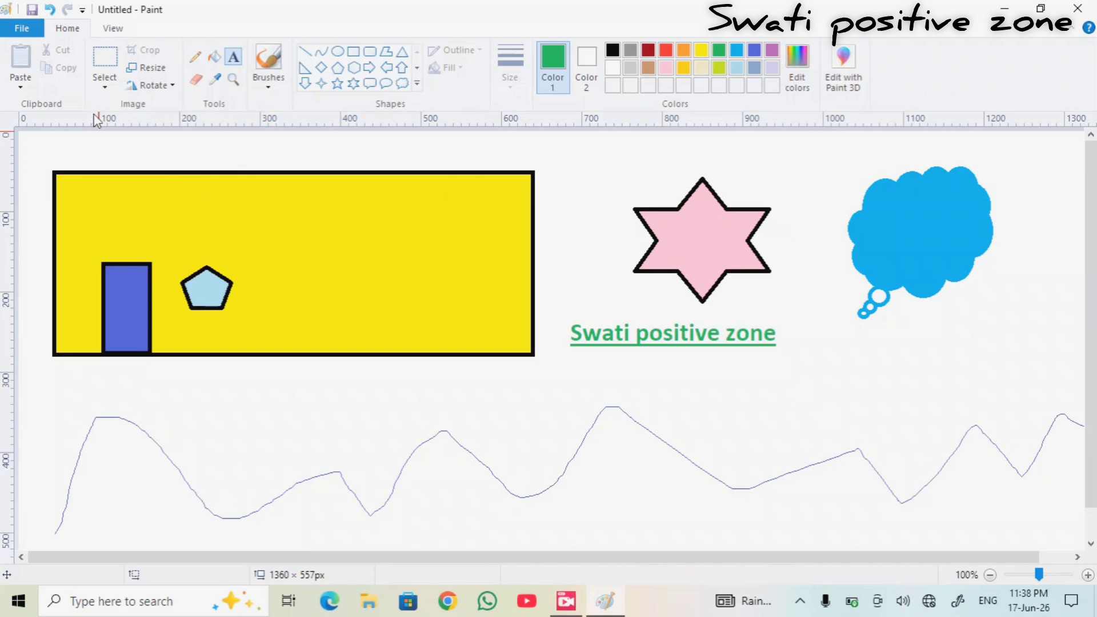
pyautogui.click(105, 85)
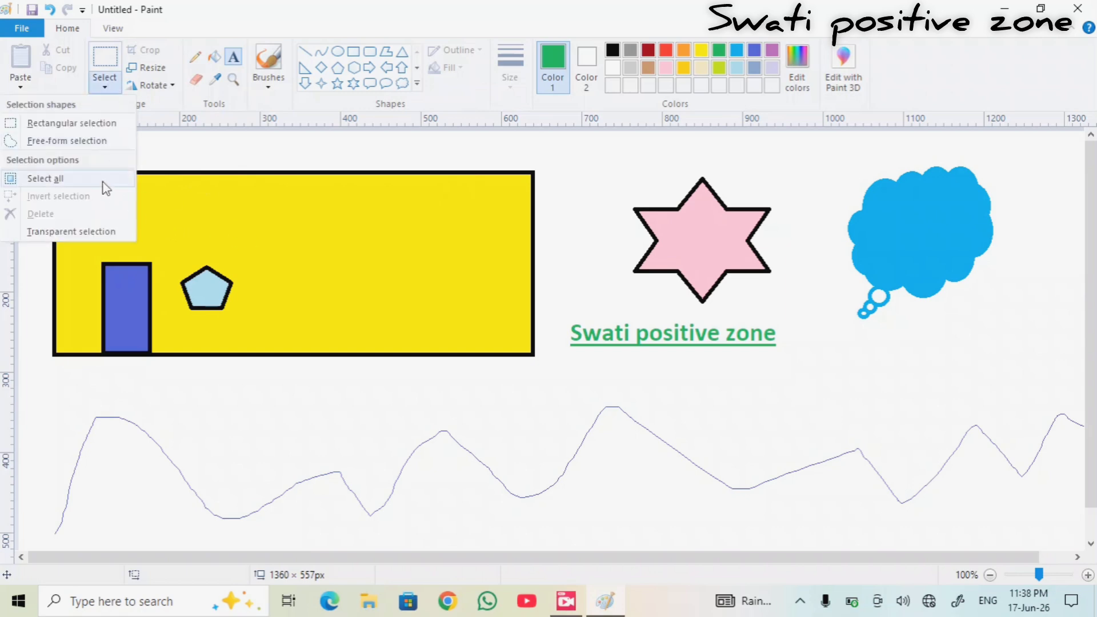
pyautogui.click(71, 122)
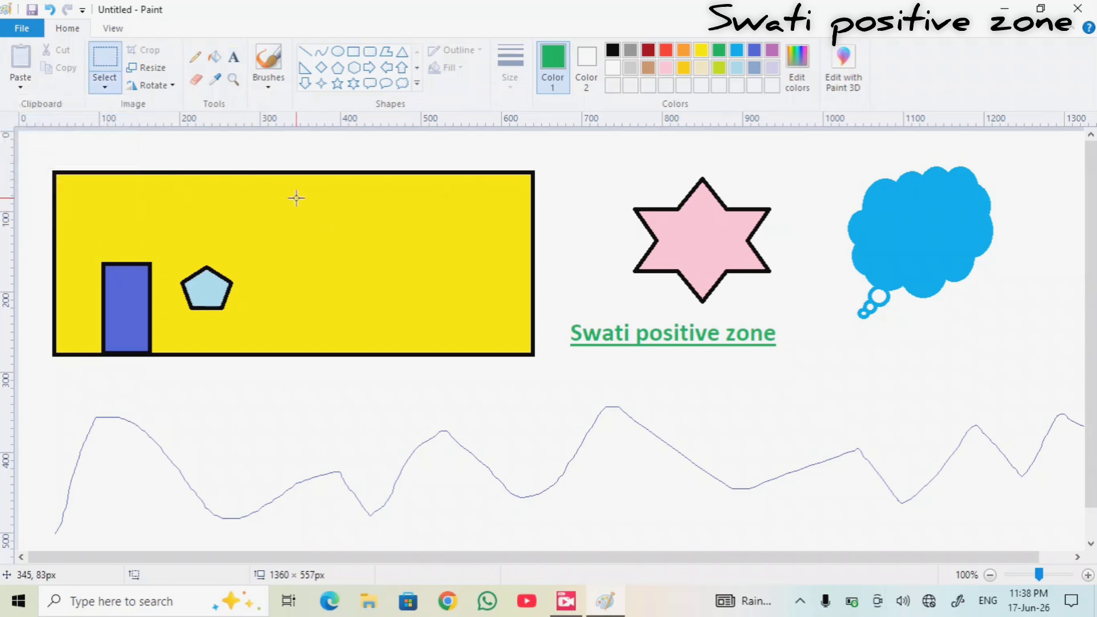
pyautogui.moveTo(296, 198); pyautogui.dragTo(388, 257)
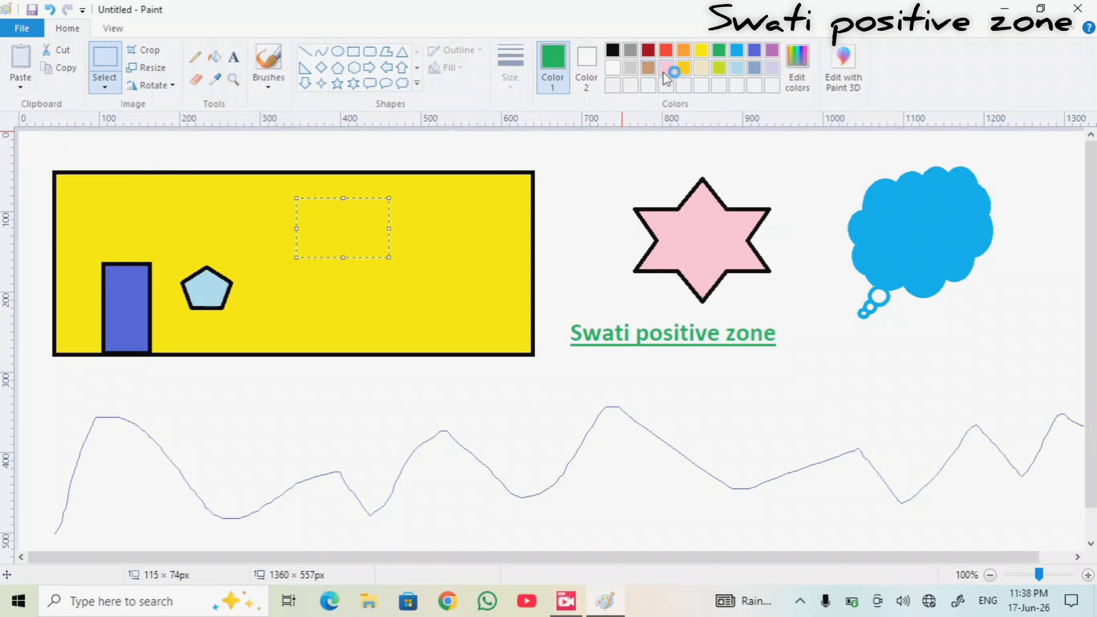
pyautogui.click(666, 69)
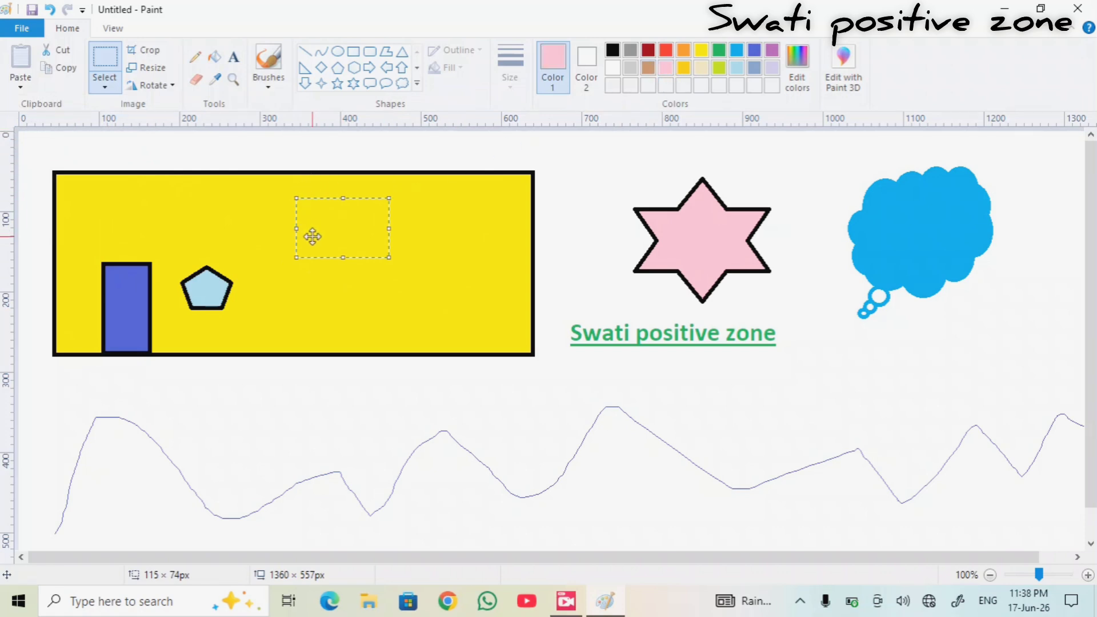
pyautogui.moveTo(333, 233); pyautogui.dragTo(752, 394)
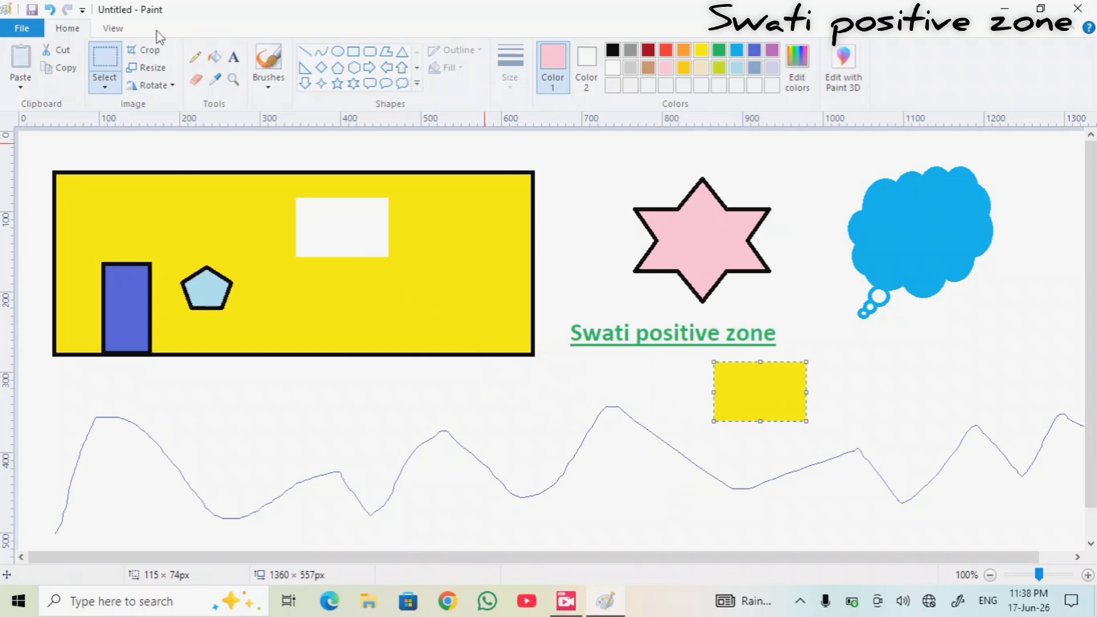
# Step: Select most of the pentagon and some surrounding yellow with a free-form selection, and move it below the yellow rectangle, near its right end
pyautogui.click(109, 90)
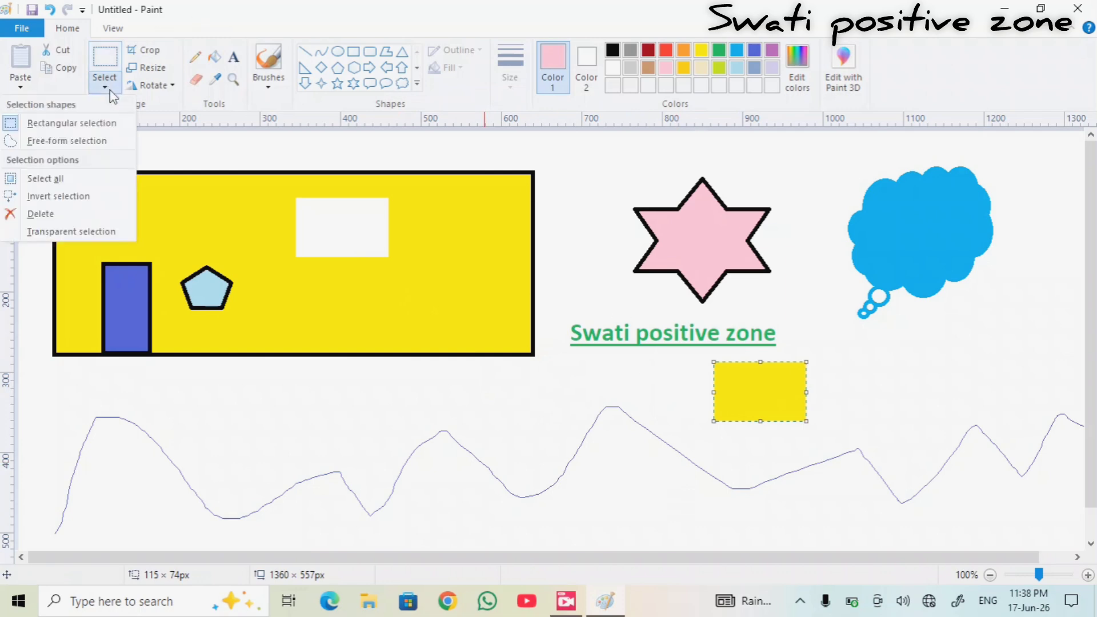
pyautogui.click(105, 141)
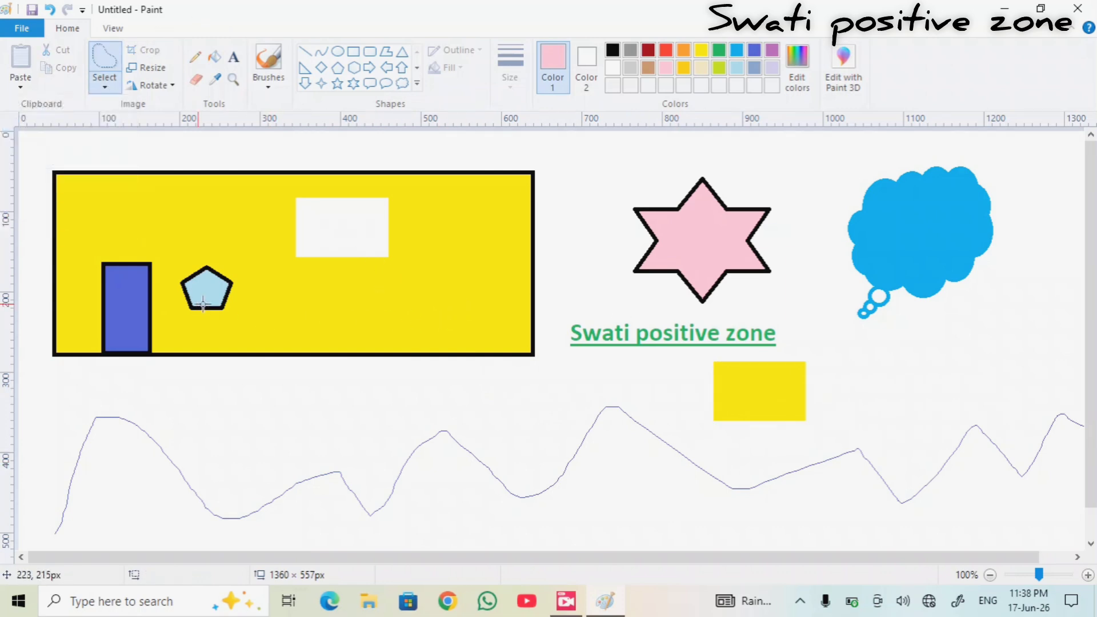
pyautogui.moveTo(236, 321)
pyautogui.mouseDown()
pyautogui.moveTo(200, 309)
pyautogui.moveTo(211, 255)
pyautogui.moveTo(235, 259)
pyautogui.moveTo(257, 289)
pyautogui.moveTo(236, 320)
pyautogui.mouseUp()
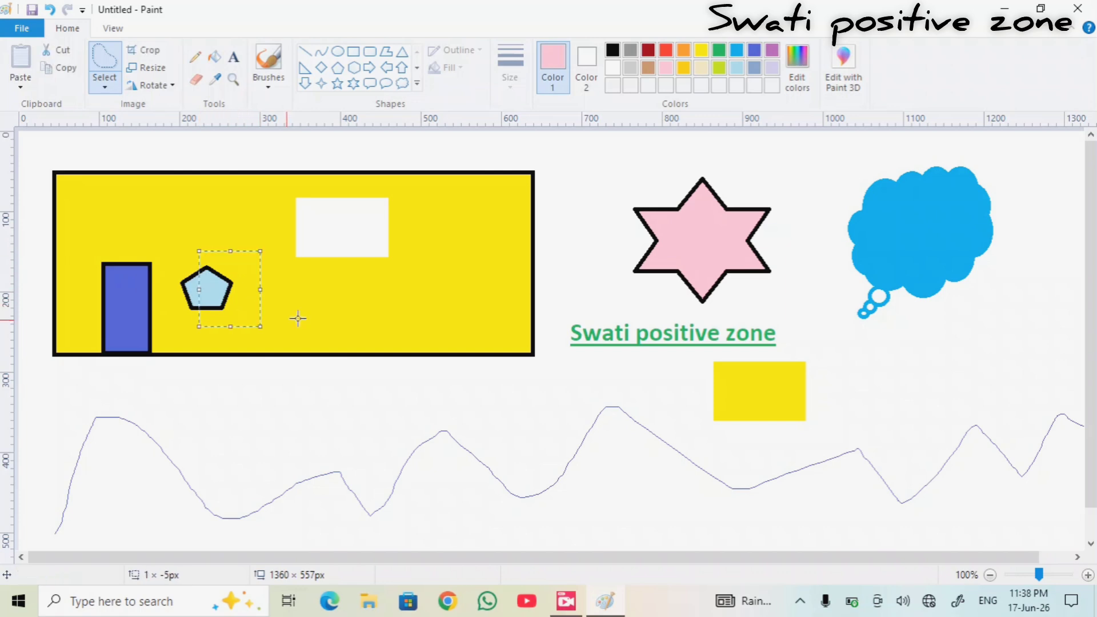
pyautogui.moveTo(237, 282)
pyautogui.mouseDown()
pyautogui.moveTo(453, 413)
pyautogui.moveTo(512, 402)
pyautogui.mouseUp()
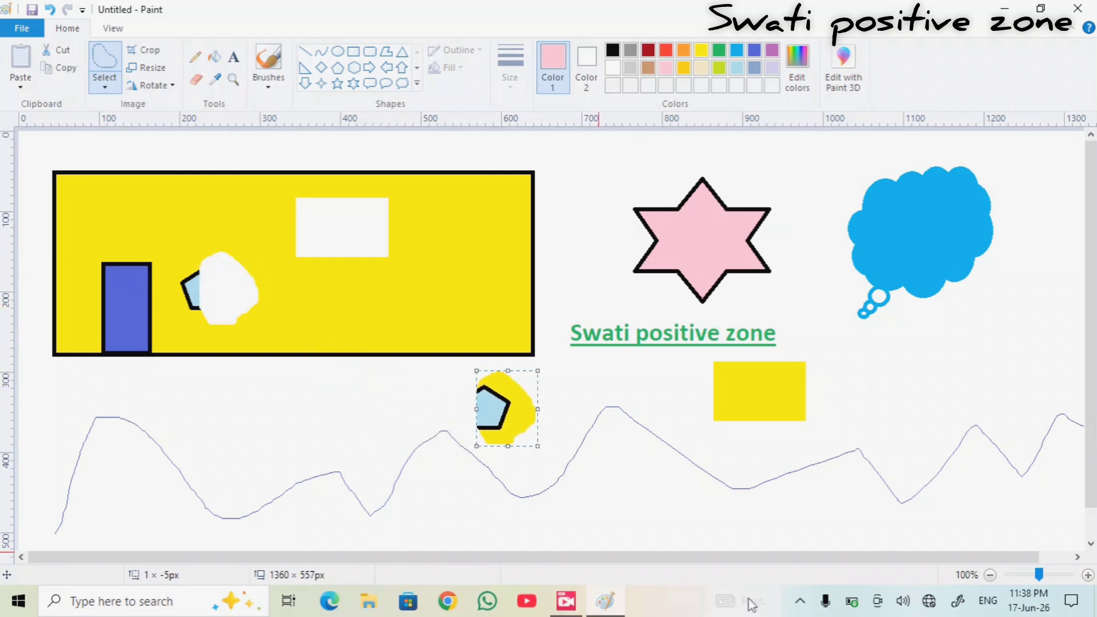
# Step: Crop the picture to the selected pentagon piece and enlarge the canvas to about 451 × 272 px
pyautogui.click(113, 87)
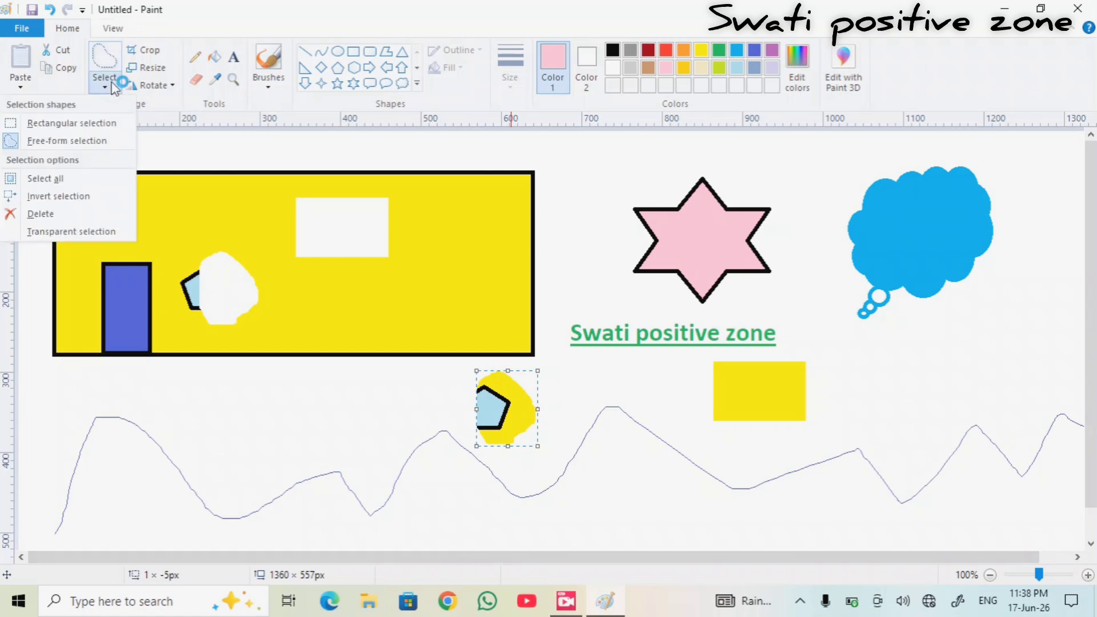
pyautogui.click(206, 122)
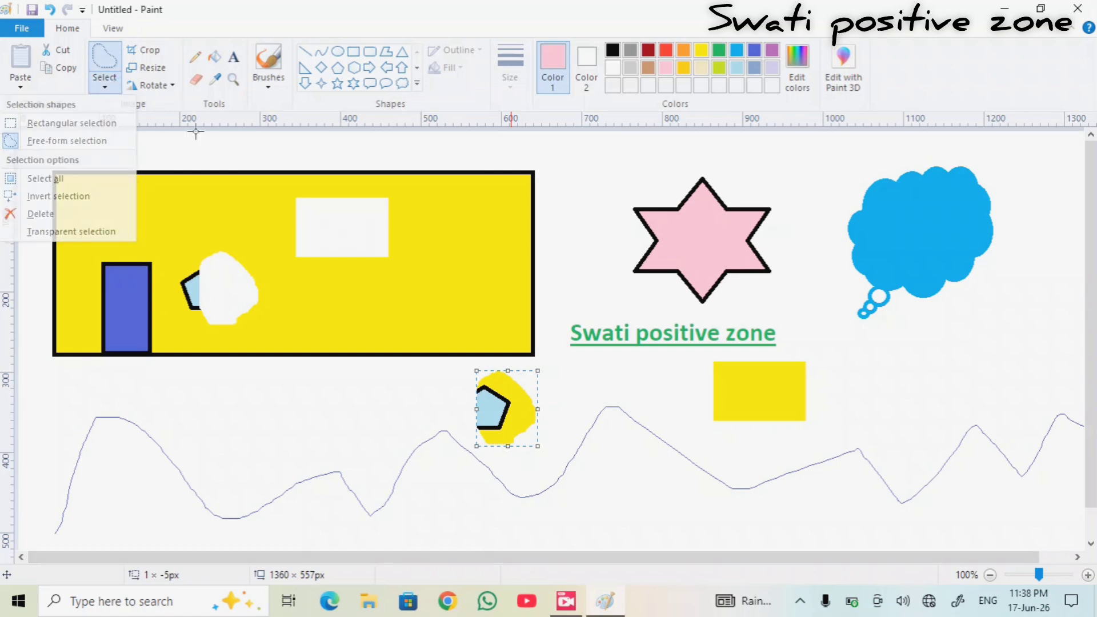
pyautogui.click(146, 50)
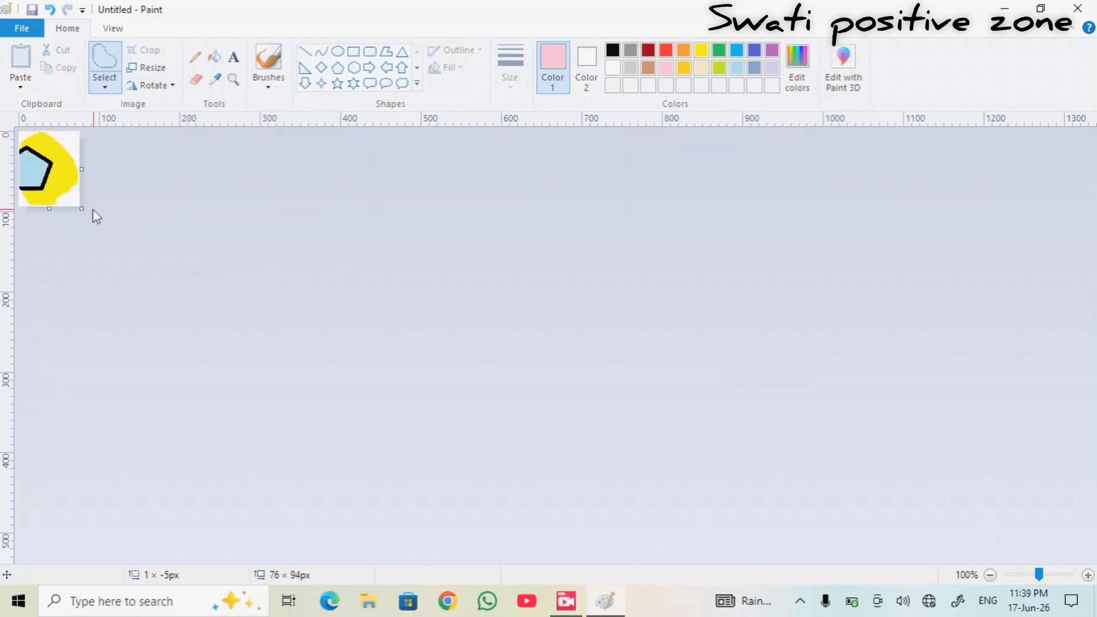
pyautogui.hotkey('ctrl', 'z')
pyautogui.moveTo(33, 157); pyautogui.dragTo(111, 225)
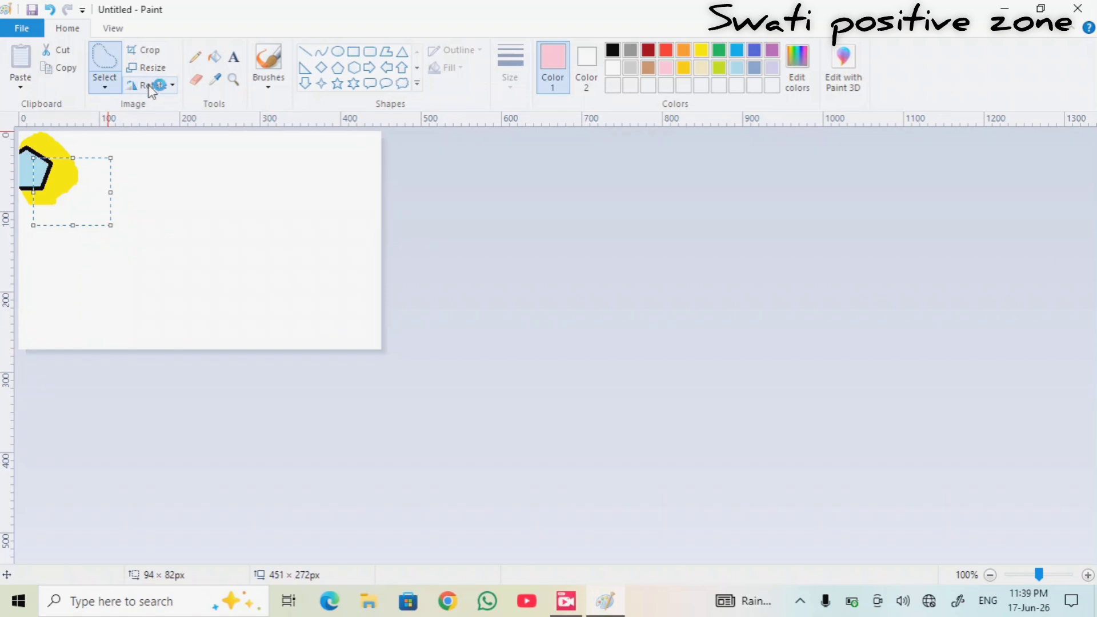
# Step: Dismiss the OneDrive backup notification and undo the crop and canvas enlargement to bring back the full drawing
pyautogui.click(234, 80)
pyautogui.click(242, 87)
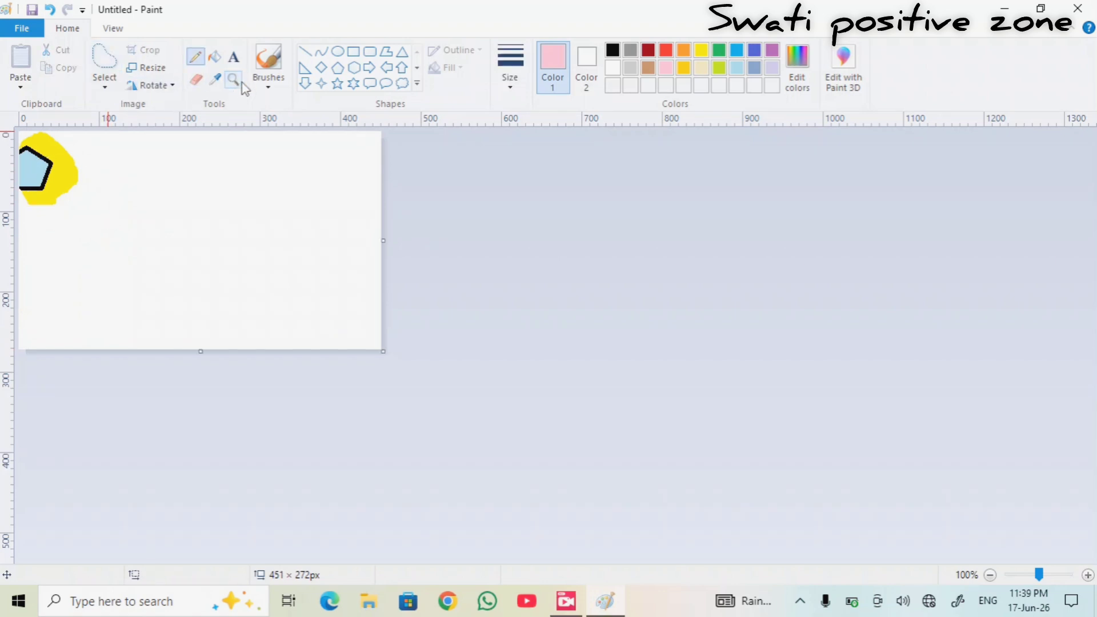
pyautogui.click(272, 79)
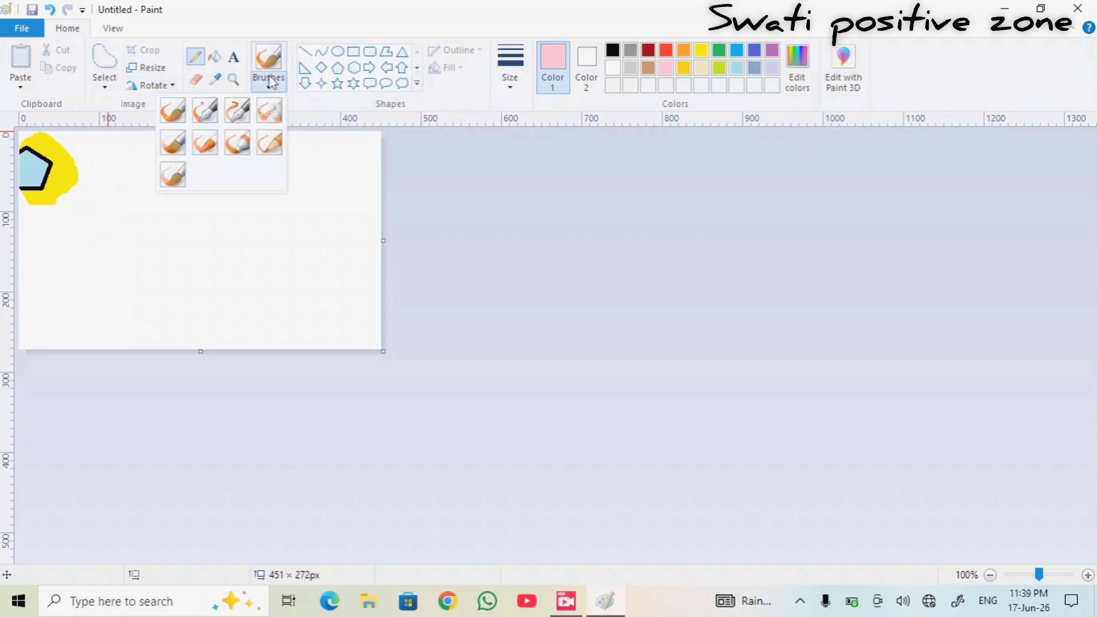
pyautogui.click(114, 29)
pyautogui.click(88, 86)
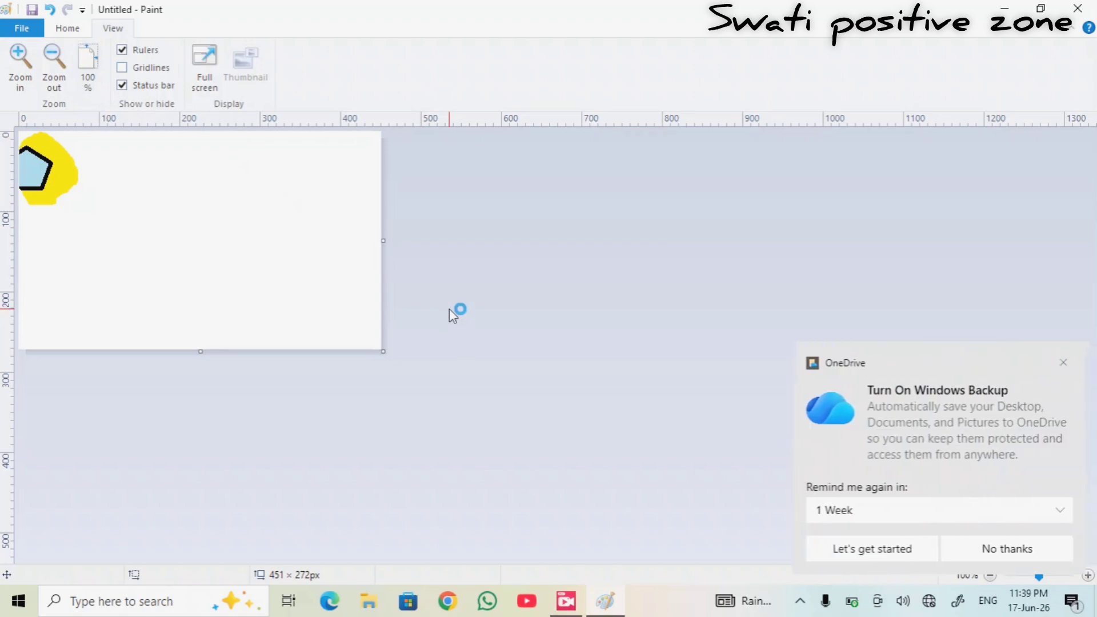
pyautogui.click(1063, 362)
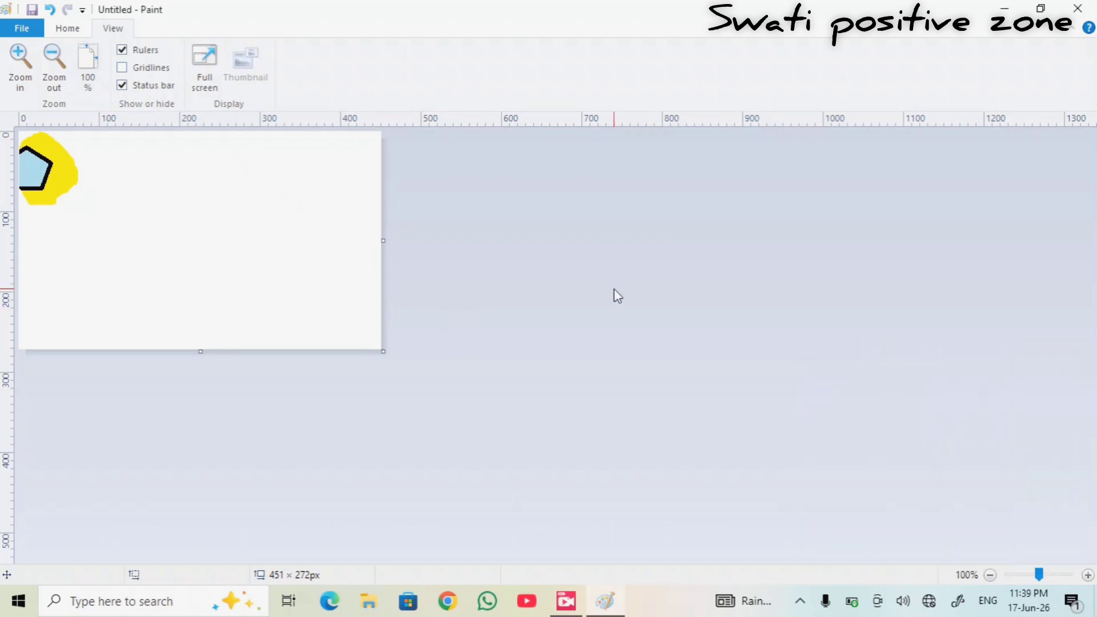
pyautogui.hotkey('ctrl', 'z')
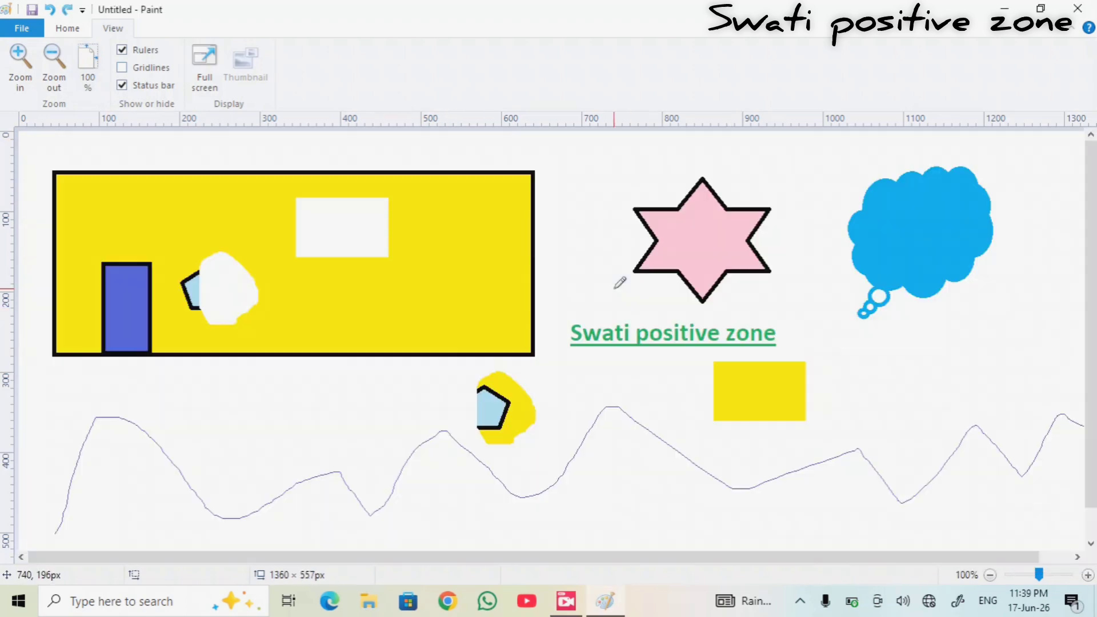
# Step: Draw a pink oval outline about 52 × 68 px between the yellow rectangle and the star
pyautogui.click(66, 31)
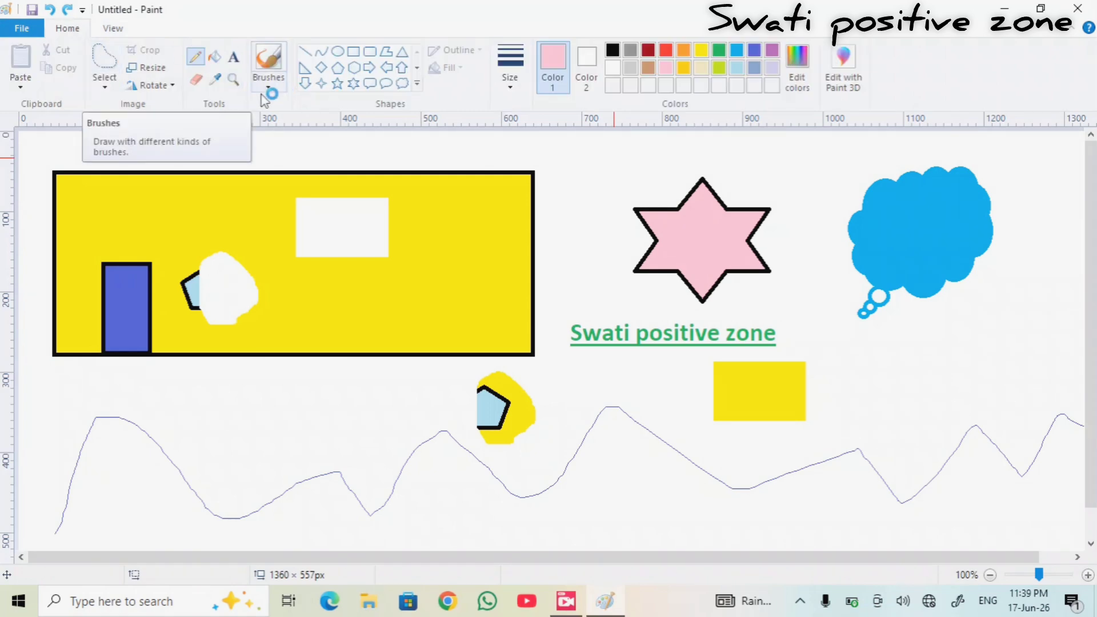
pyautogui.click(337, 52)
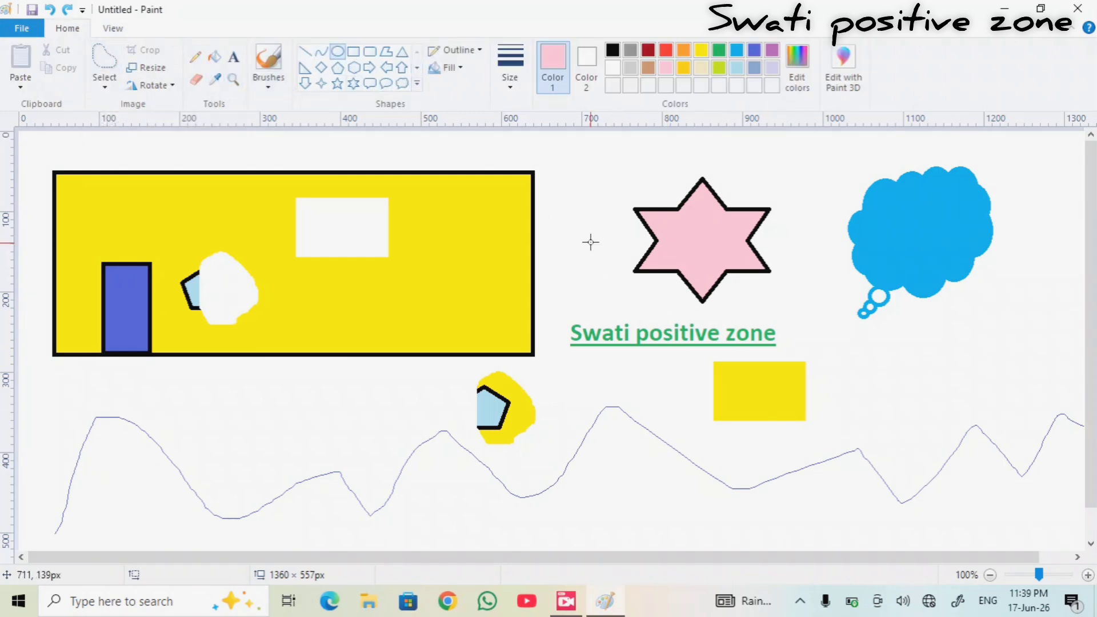
pyautogui.moveTo(568, 178); pyautogui.dragTo(610, 234)
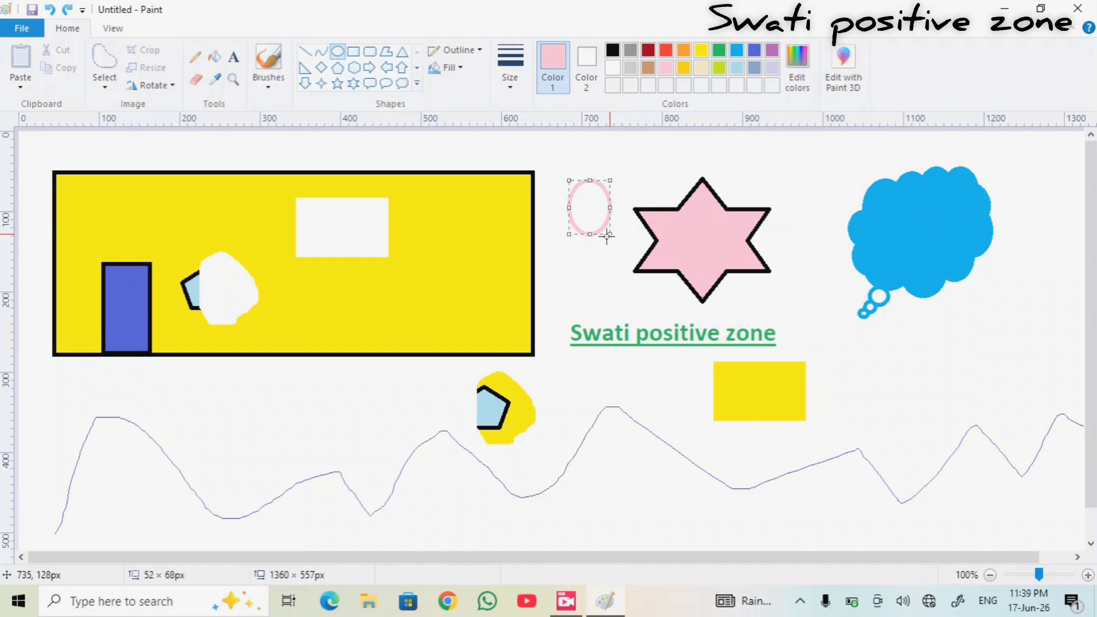
# Step: Paint three short, steep pink strokes below the yellow rectangle with the Brush, Calligraphy brush 1 and Calligraphy brush 2
pyautogui.click(268, 87)
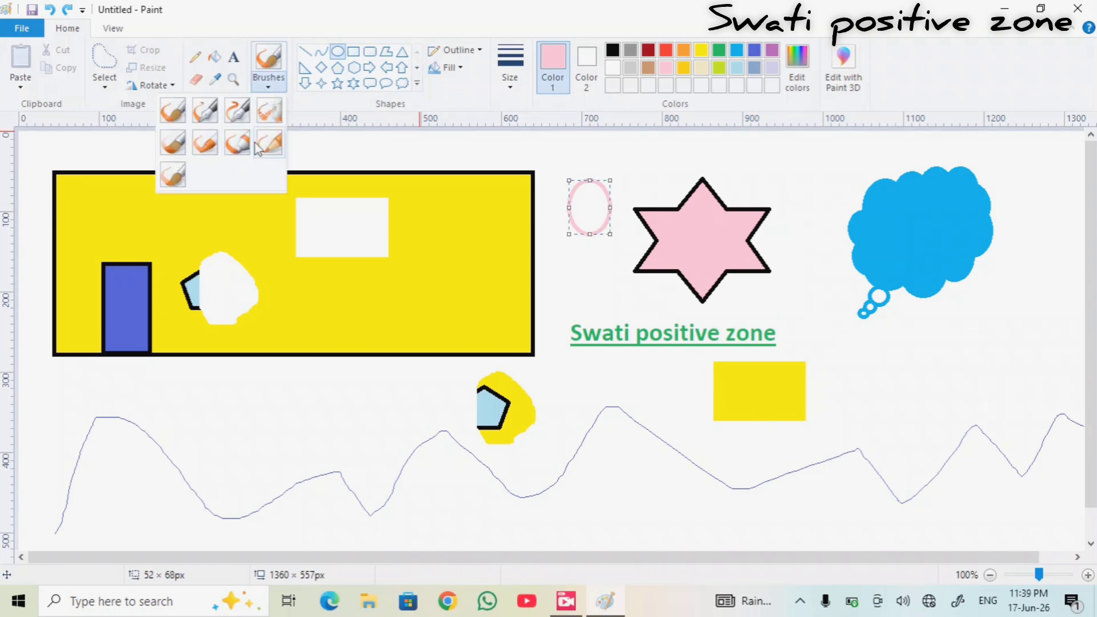
pyautogui.click(174, 118)
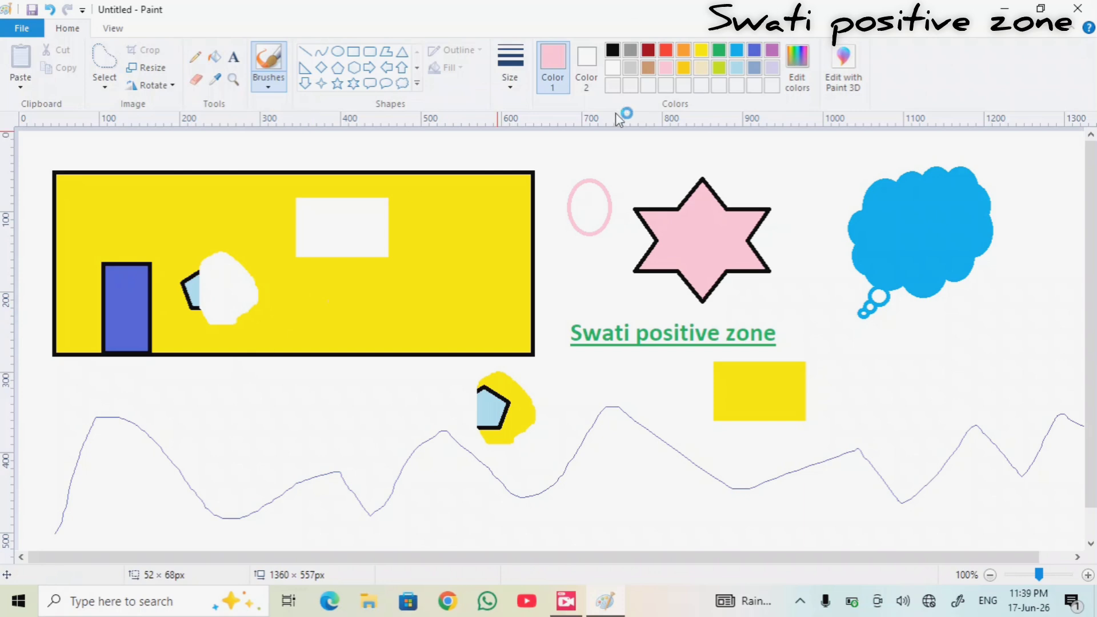
pyautogui.moveTo(254, 372); pyautogui.dragTo(264, 438)
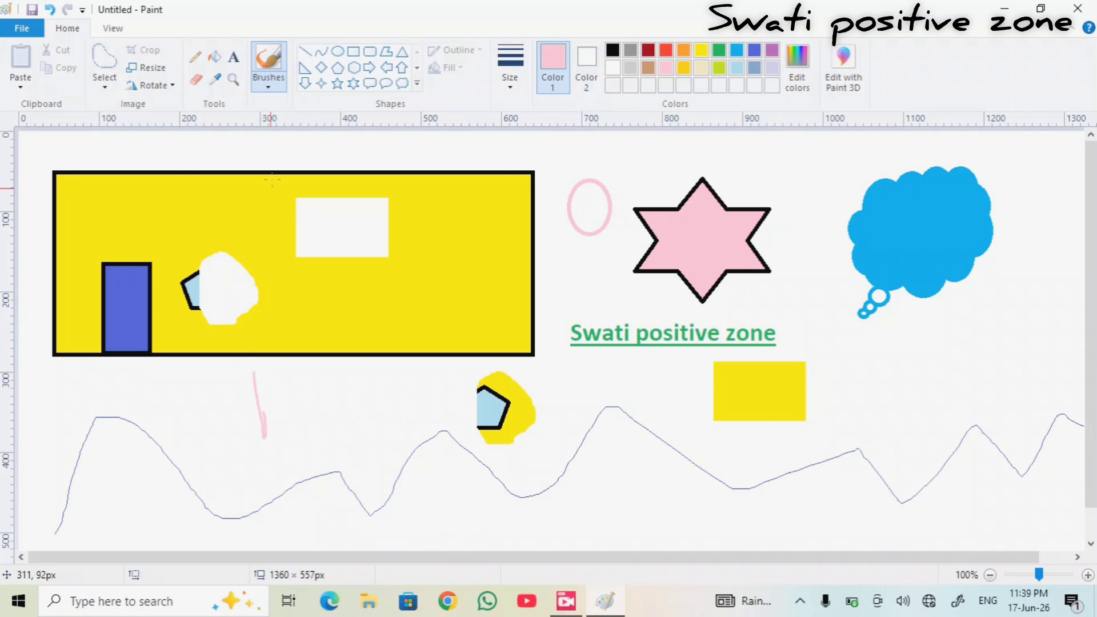
pyautogui.click(273, 92)
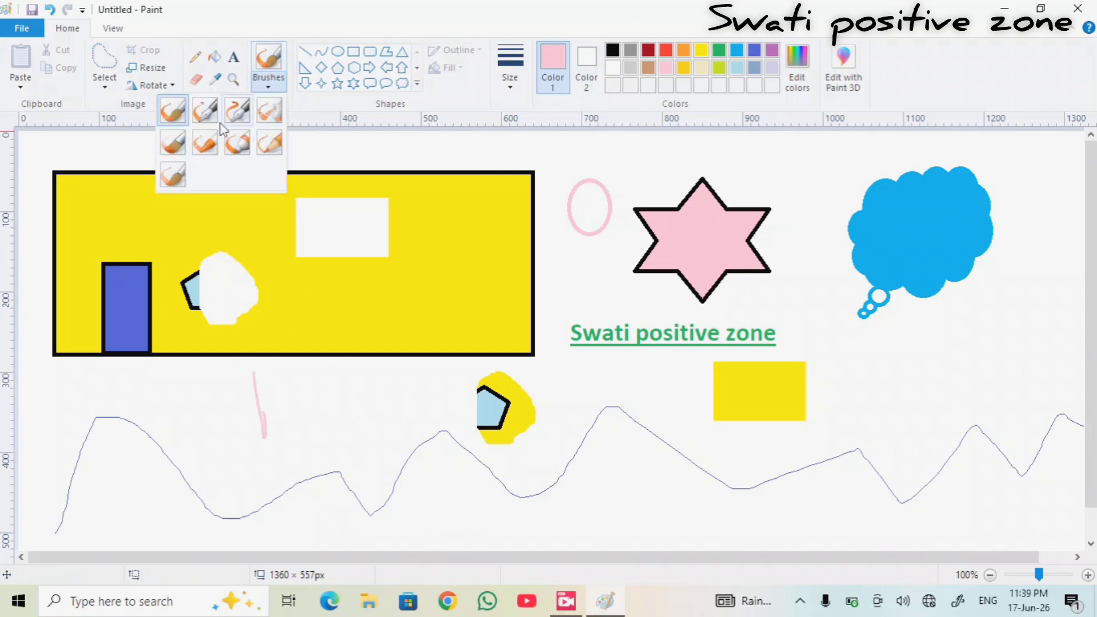
pyautogui.click(242, 115)
pyautogui.moveTo(281, 366); pyautogui.dragTo(305, 461)
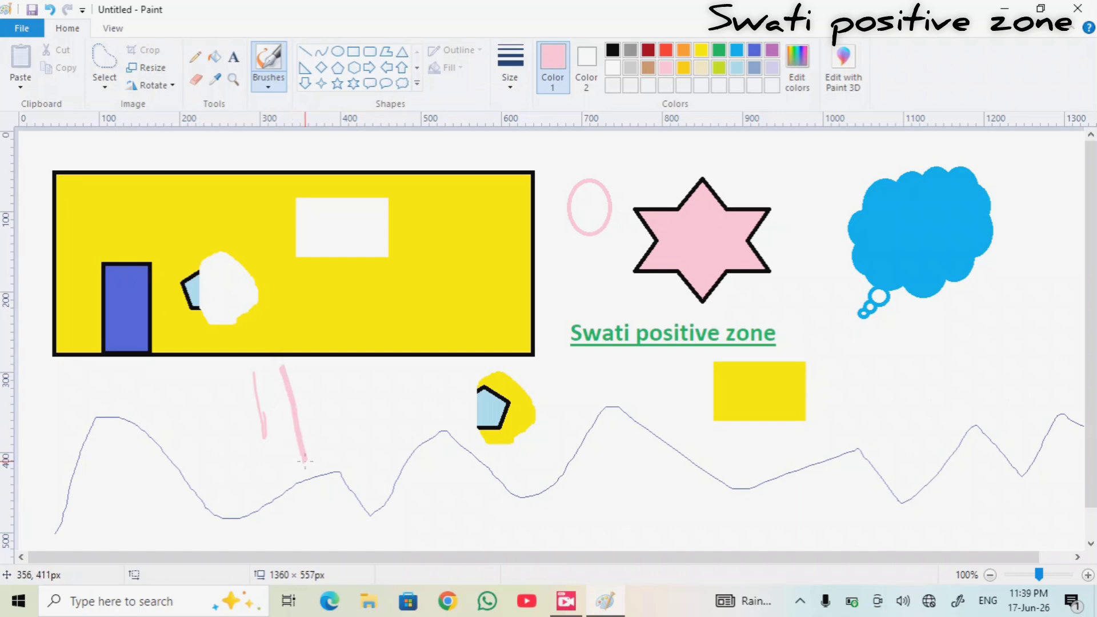
pyautogui.click(269, 87)
pyautogui.click(240, 112)
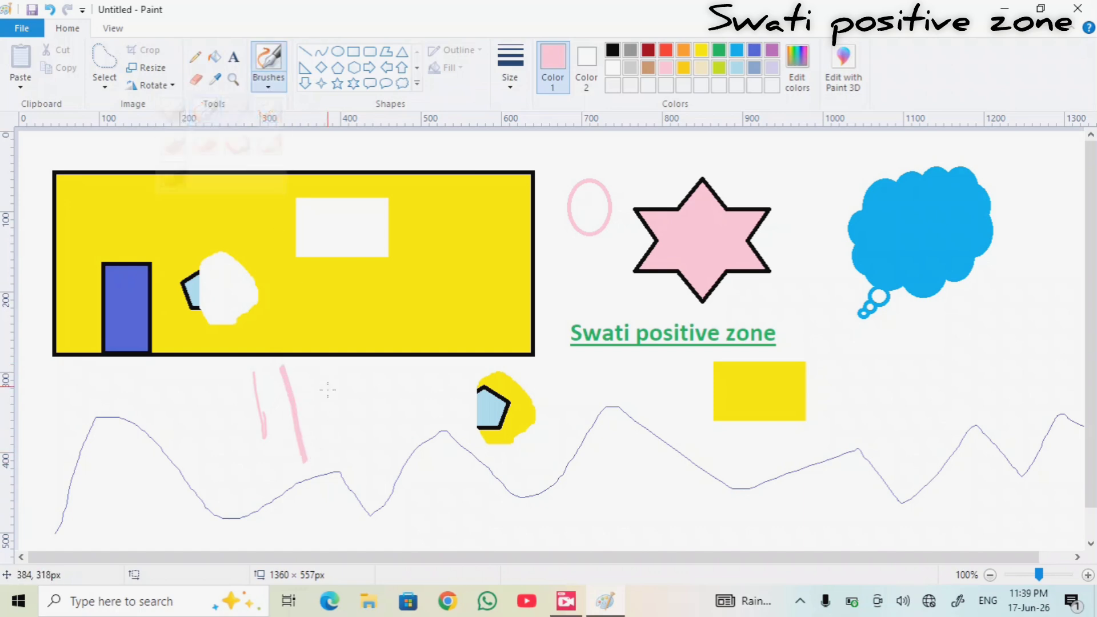
pyautogui.moveTo(303, 364); pyautogui.dragTo(323, 441)
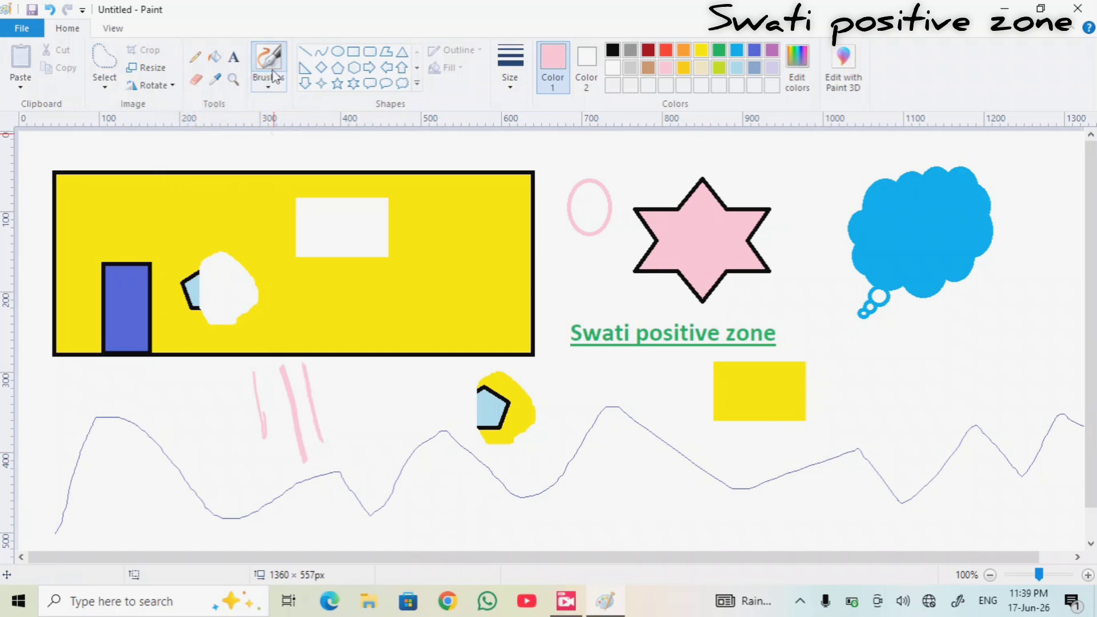
# Step: Add one short pink Airbrush stroke and one Oil brush stroke to the right of the calligraphy strokes
pyautogui.click(272, 91)
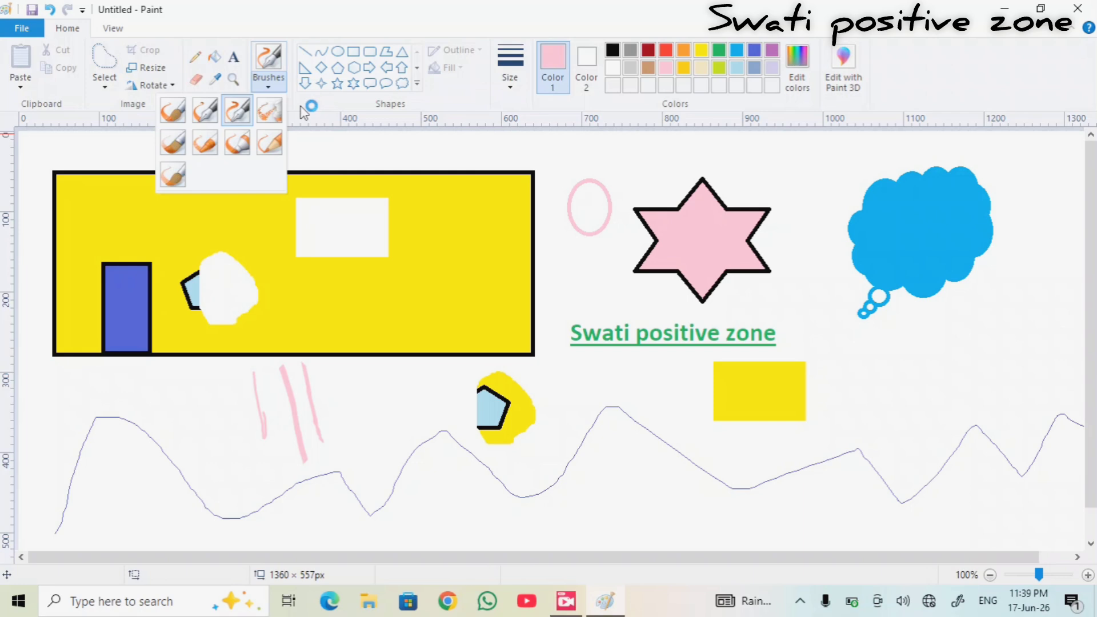
pyautogui.click(270, 110)
pyautogui.moveTo(332, 368)
pyautogui.mouseDown()
pyautogui.moveTo(343, 407)
pyautogui.moveTo(337, 397)
pyautogui.mouseUp()
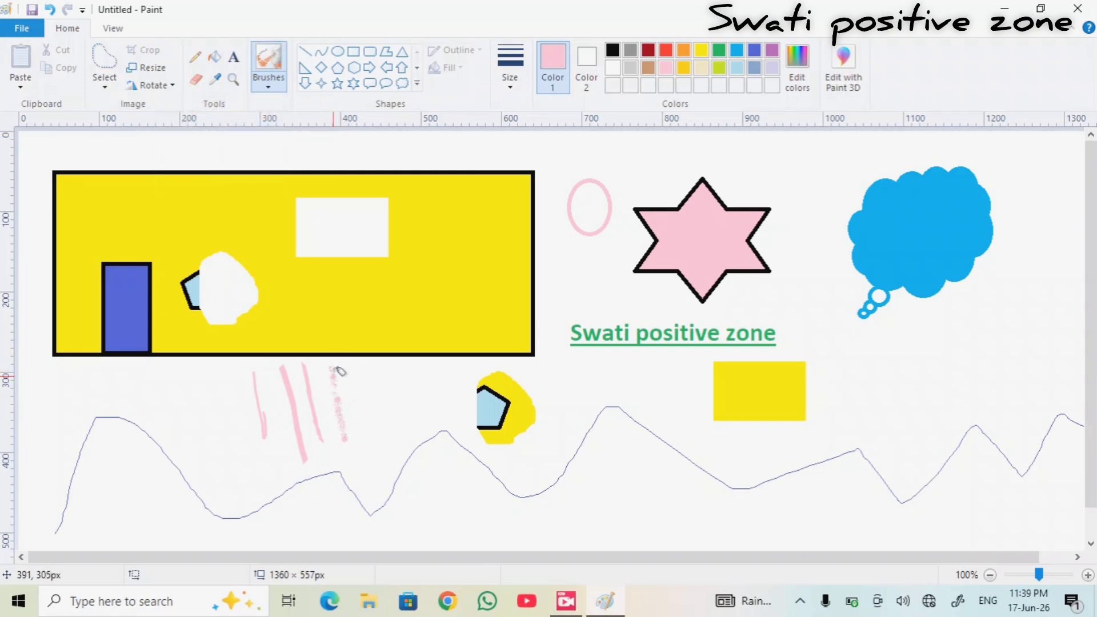
pyautogui.click(269, 84)
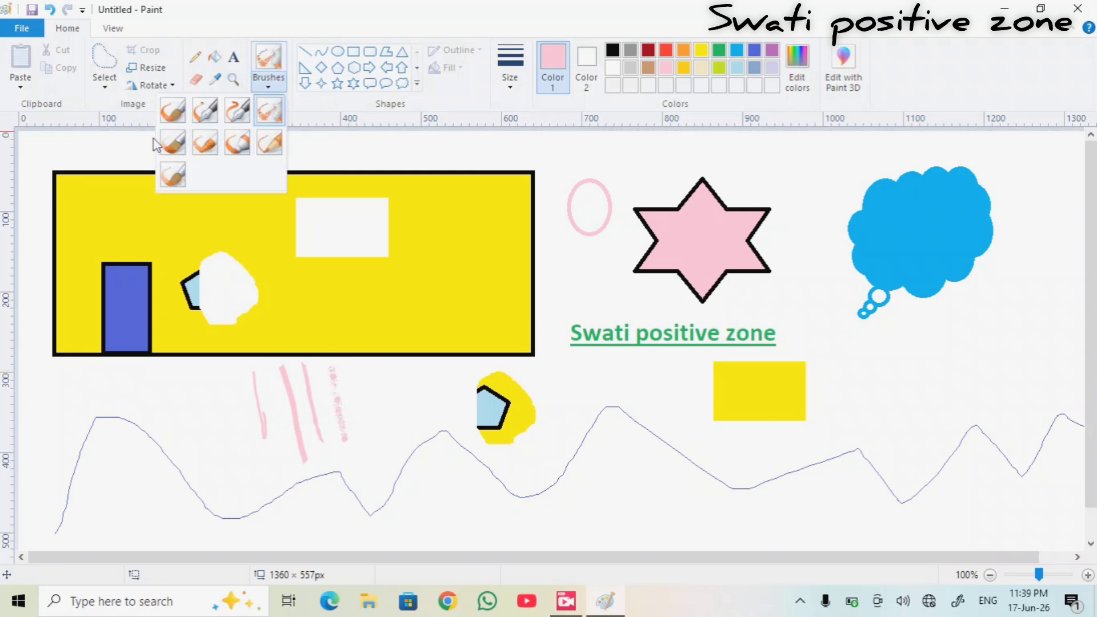
pyautogui.click(173, 143)
pyautogui.moveTo(359, 374); pyautogui.dragTo(383, 443)
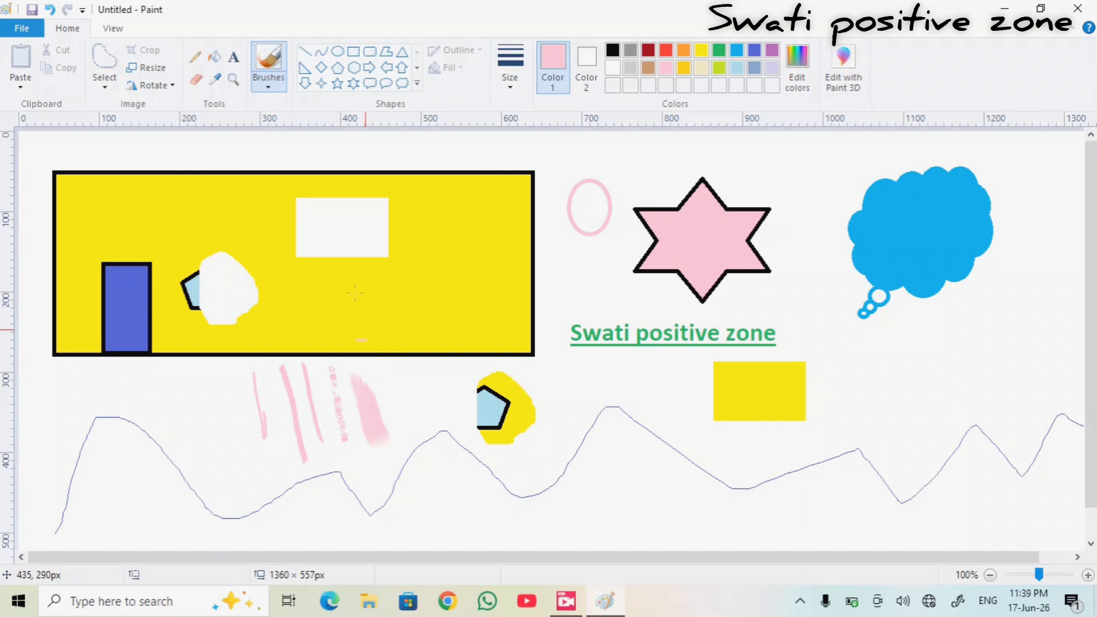
pyautogui.click(290, 140)
# Step: Paint a pink Crayon stroke to the left of the brush samples and a Marker stroke to their right
pyautogui.click(273, 82)
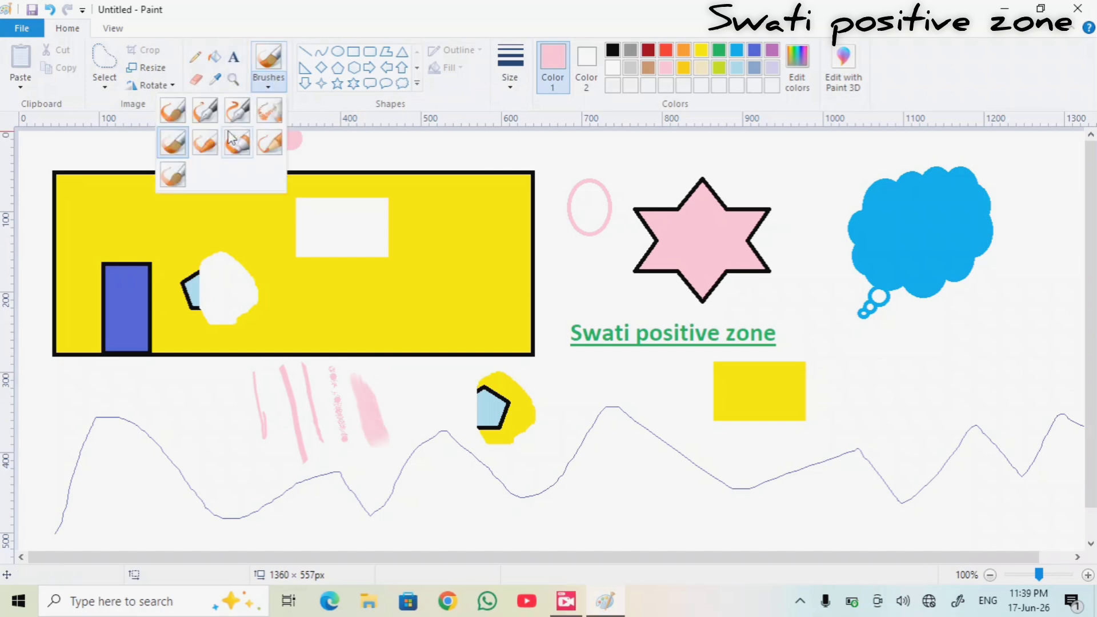
pyautogui.click(206, 143)
pyautogui.moveTo(230, 388); pyautogui.dragTo(246, 477)
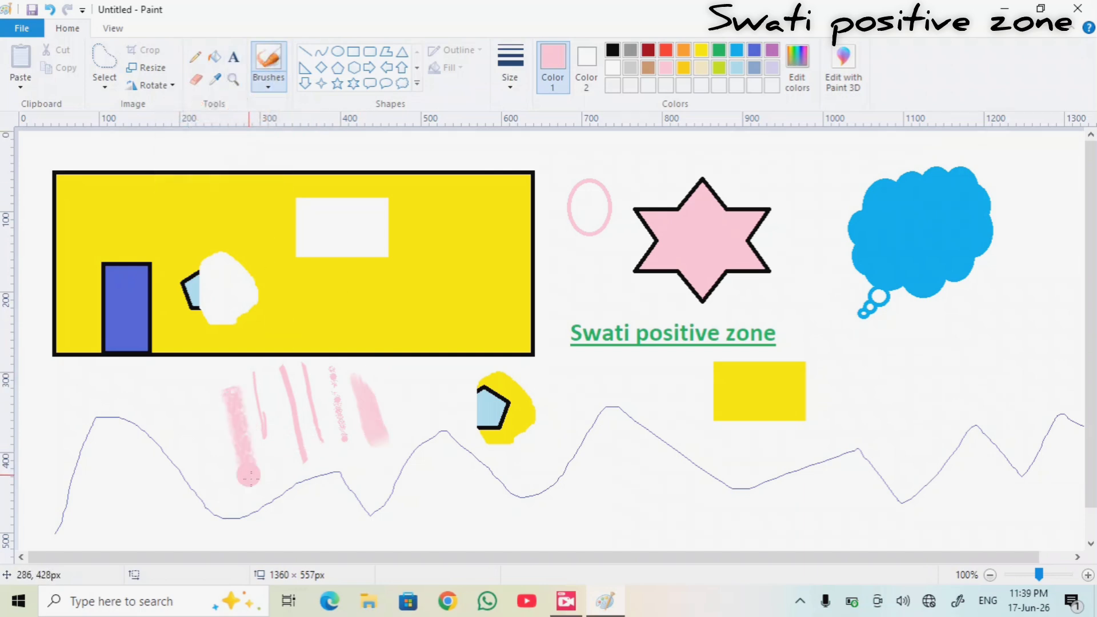
pyautogui.click(268, 85)
pyautogui.click(204, 143)
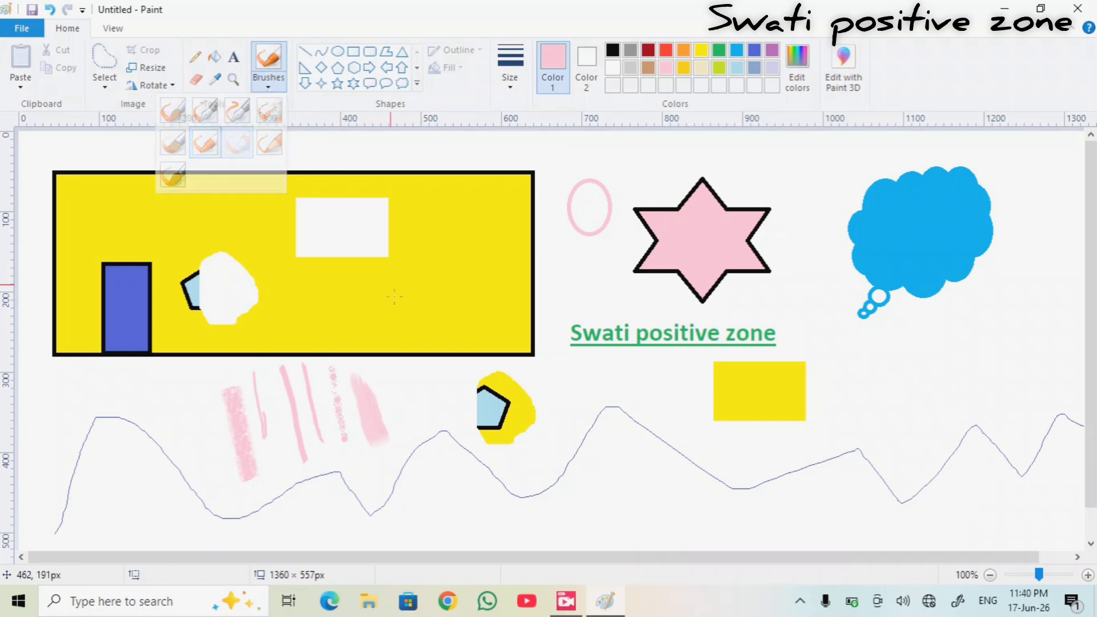
pyautogui.moveTo(403, 389); pyautogui.dragTo(429, 420)
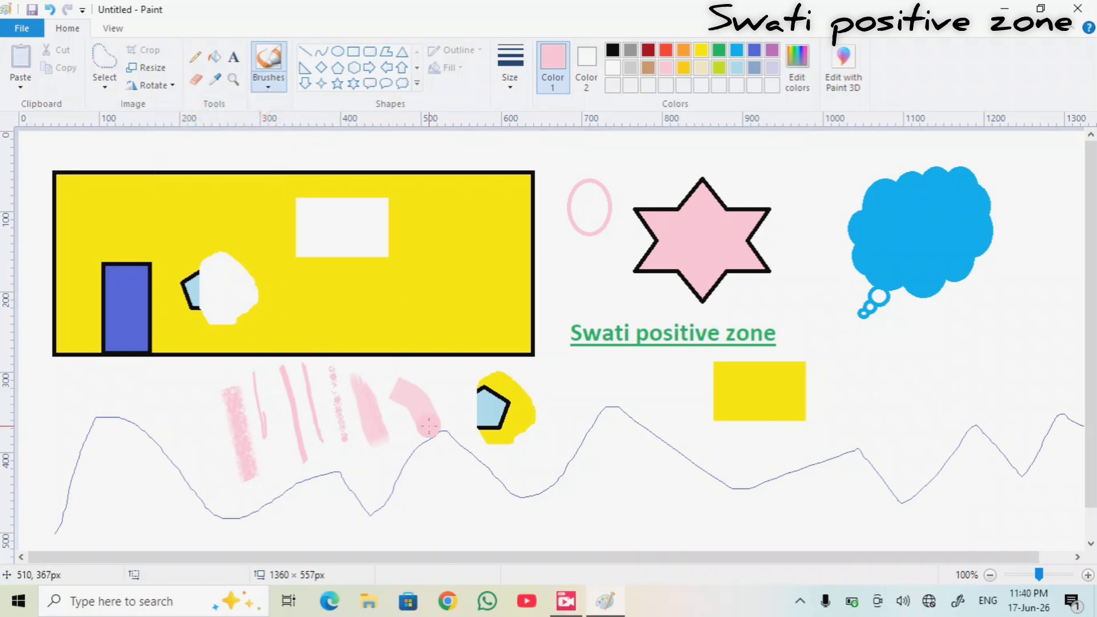
# Step: Sketch a faint pink Natural pencil stroke beneath the green text and choose the Watercolor brush
pyautogui.click(269, 86)
pyautogui.click(269, 143)
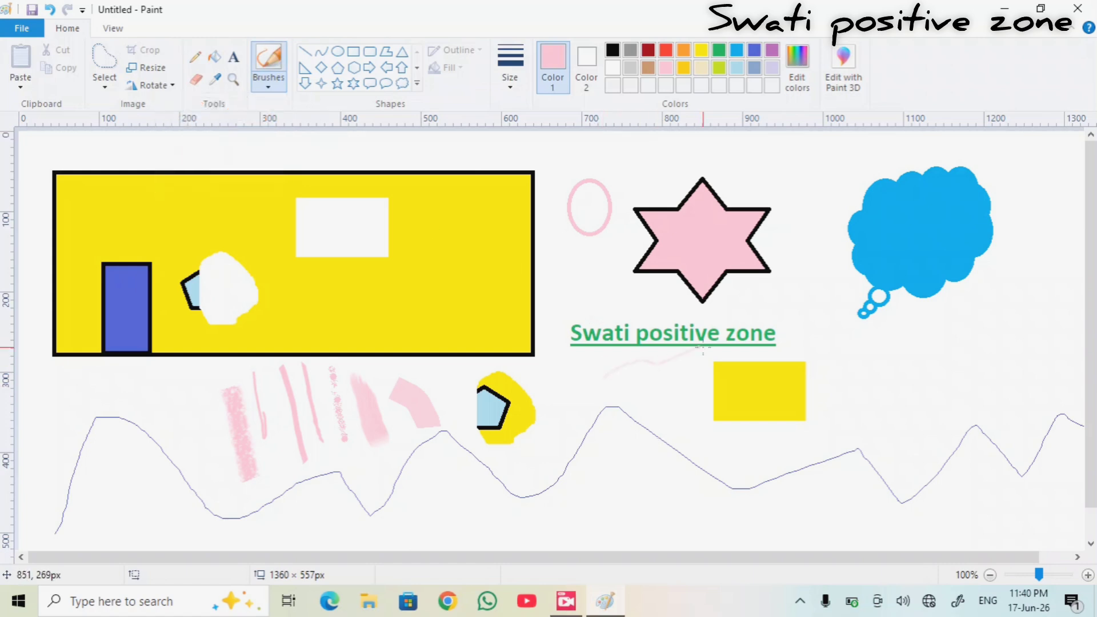
pyautogui.click(269, 83)
pyautogui.click(173, 174)
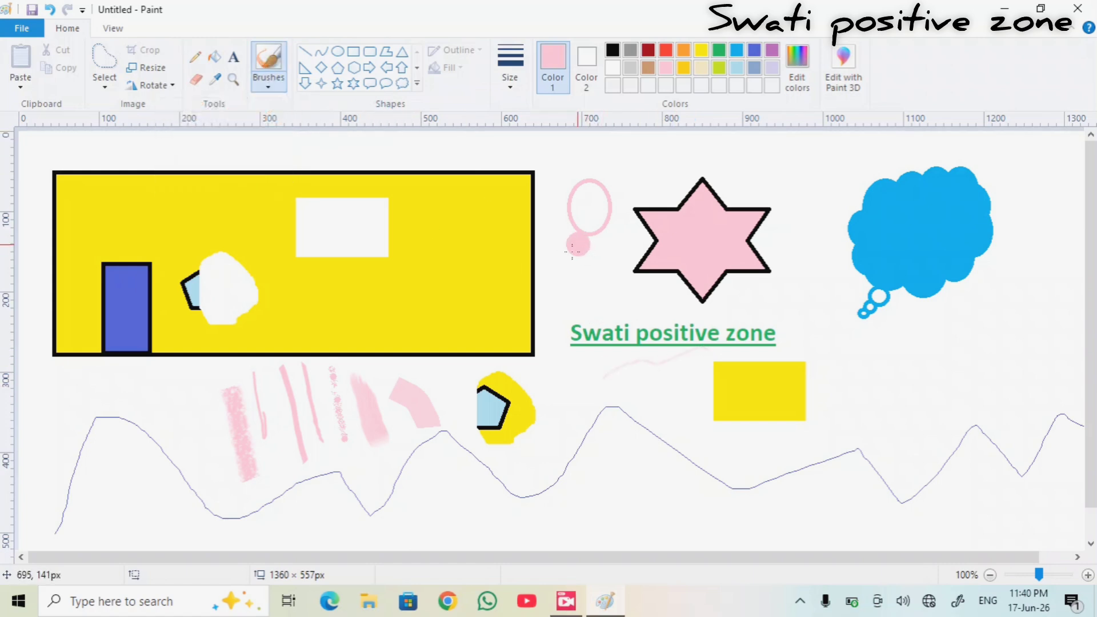